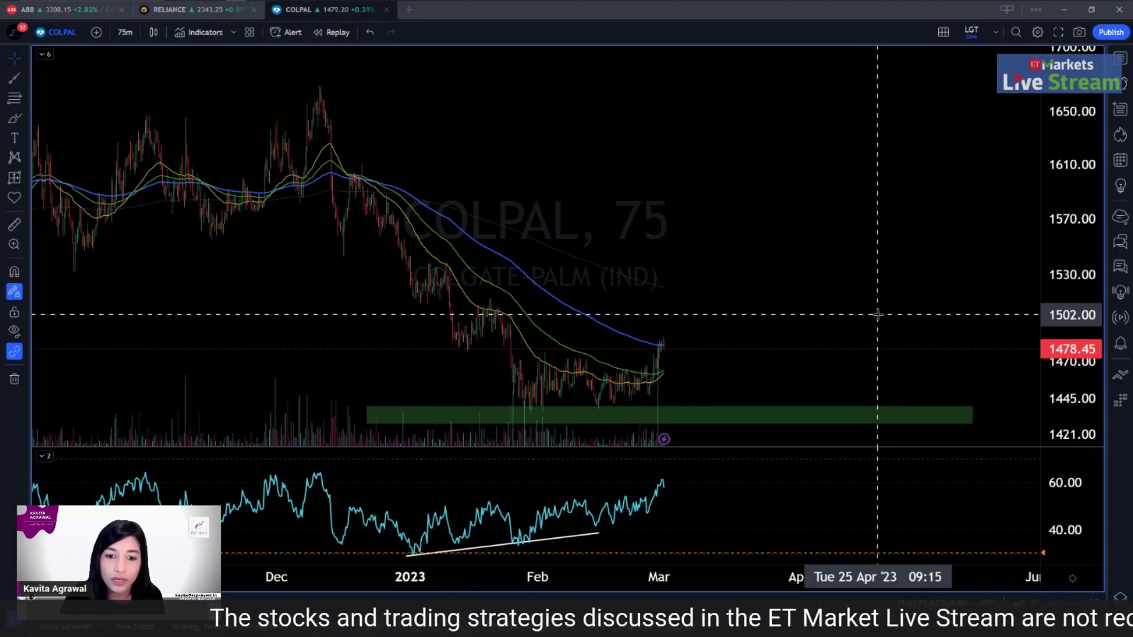
# - Switch the COLPAL chart to the 1D timeframe and show its price history back to before 2015
pyautogui.scroll(-10, 877, 315)
pyautogui.scroll(-2, 922, 281)
pyautogui.write('1d')
pyautogui.press('Return')
pyautogui.scroll(-8, 923, 281)
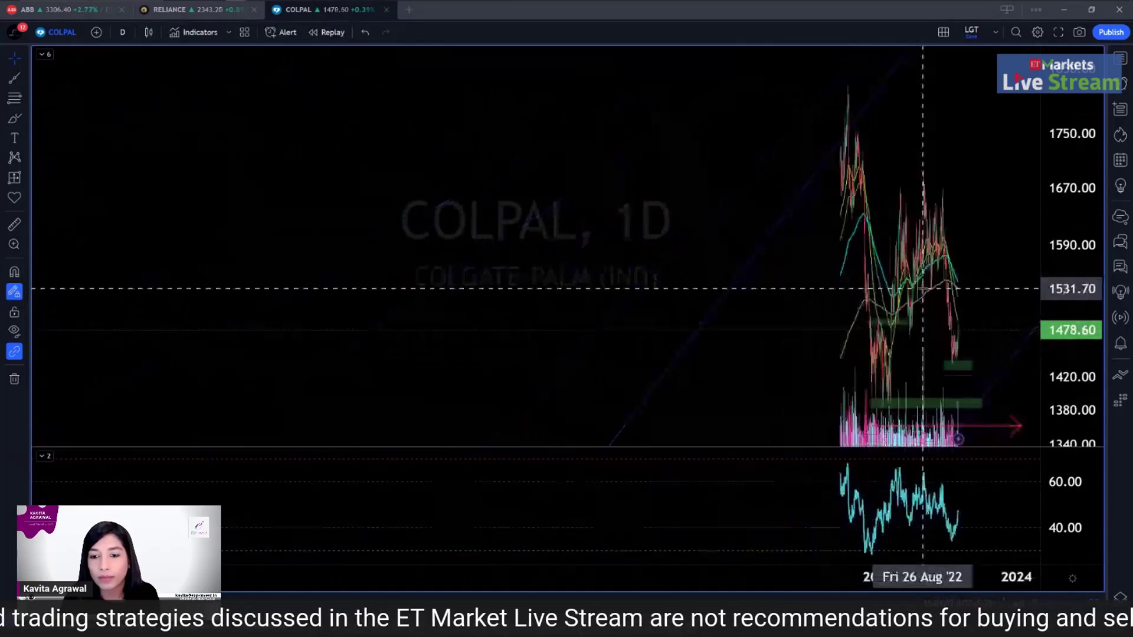
pyautogui.scroll(4, 673, 443)
pyautogui.scroll(-5, 676, 446)
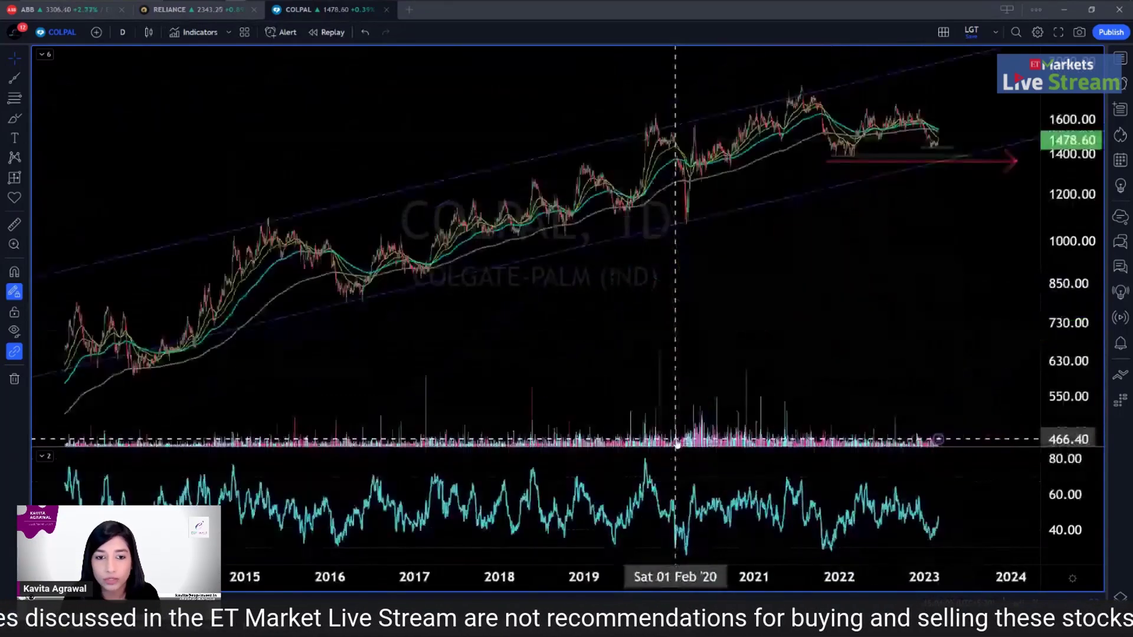
# - Switch the chart to the 1W timeframe and show the full price history from 2008
pyautogui.write('1W')
pyautogui.press('Return')
pyautogui.scroll(-3, 855, 350)
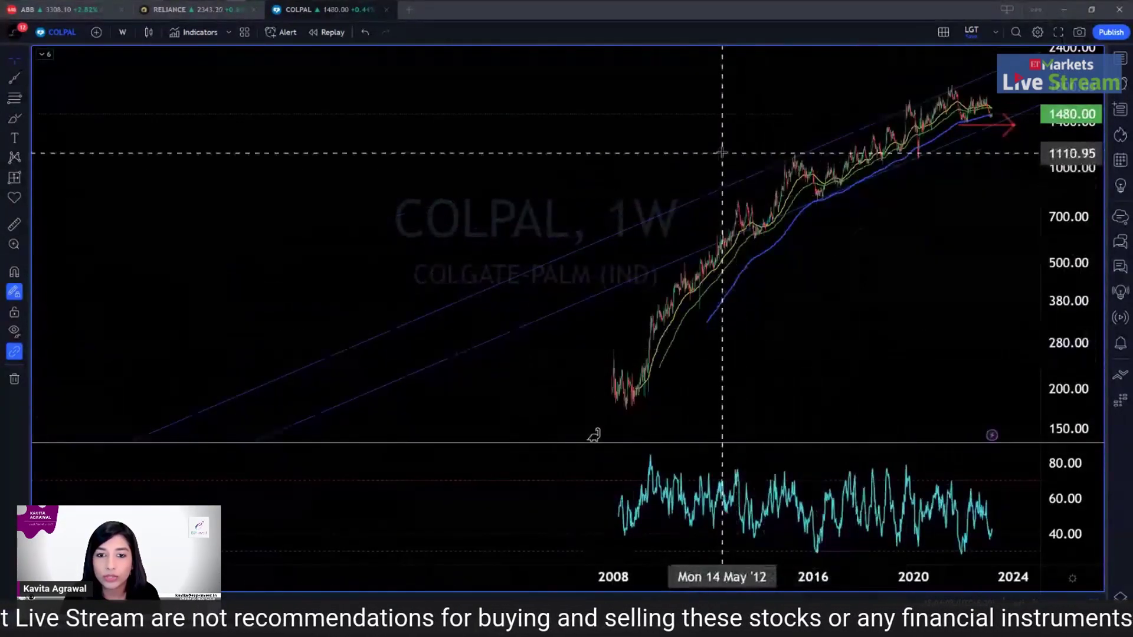
# - Clear all drawings from the weekly COLPAL chart while keeping its indicators
pyautogui.rightClick(723, 152)
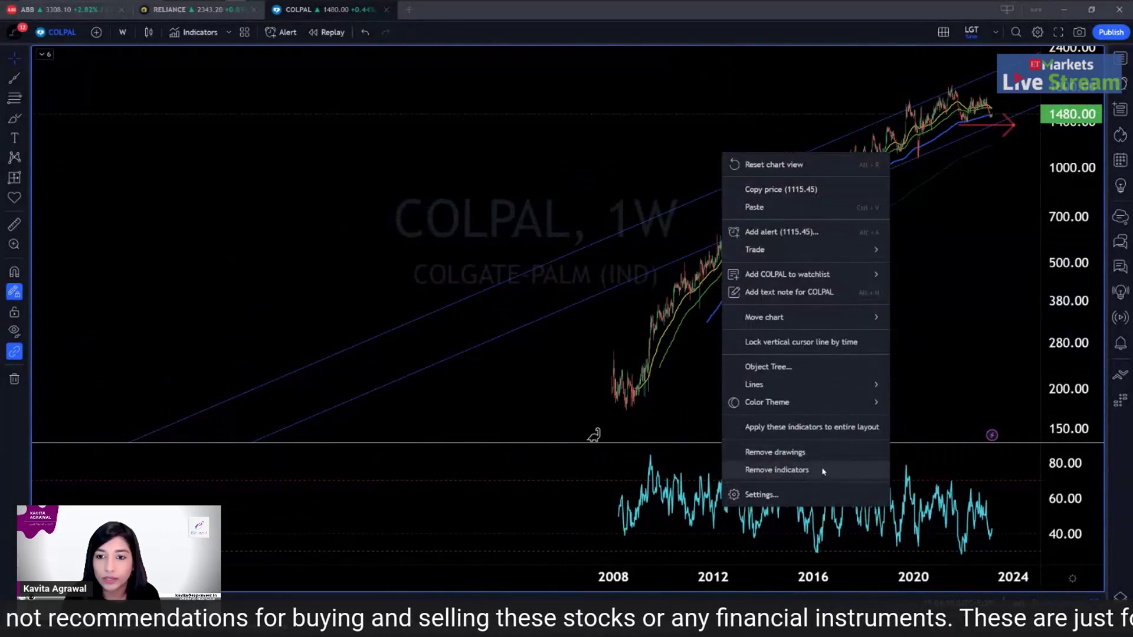
pyautogui.click(822, 470)
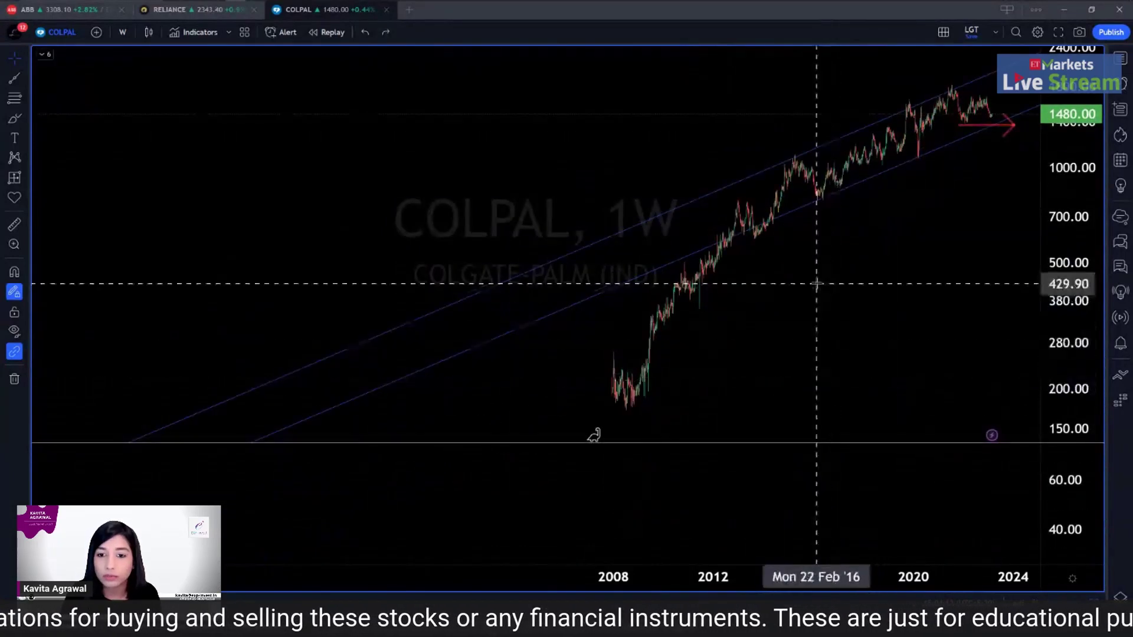
pyautogui.rightClick(816, 285)
pyautogui.hotkey('ctrl', 'z')
pyautogui.click(881, 584)
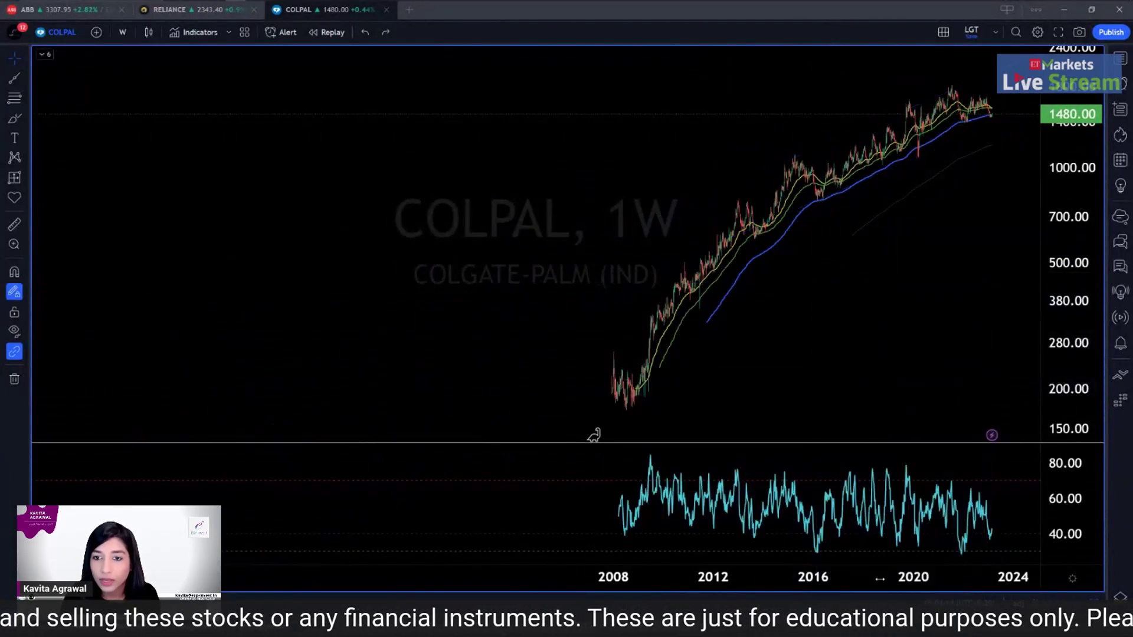
# - Draw a rising trend line along the weekly highs, starting at about 1106.50 on 30 March 2015 and extending in both directions
pyautogui.scroll(5, 888, 413)
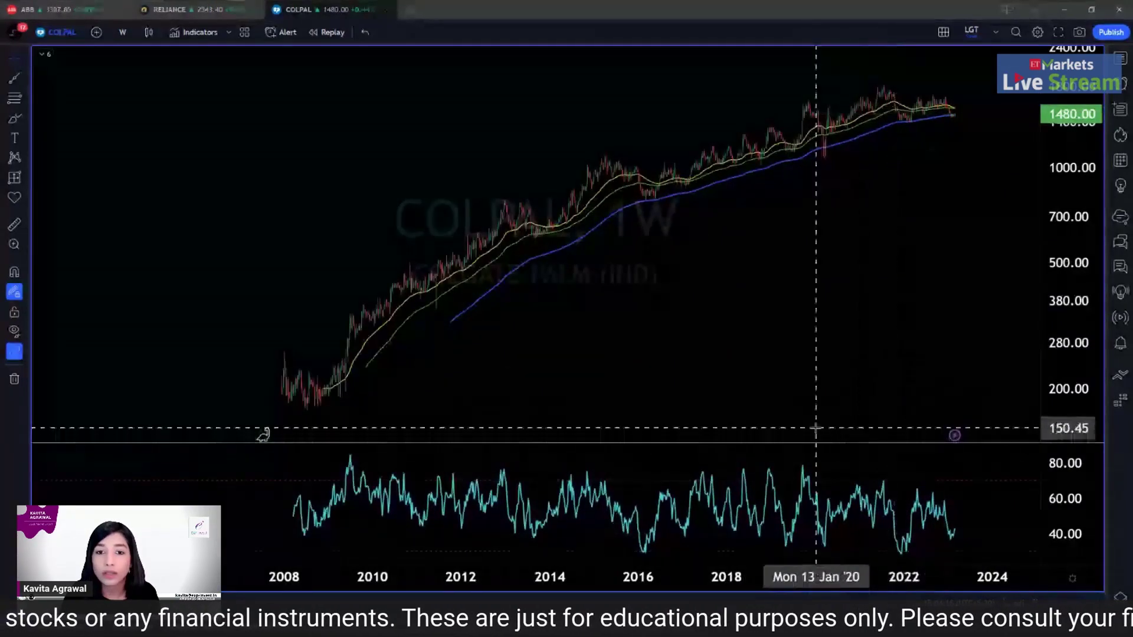
pyautogui.scroll(3, 816, 428)
pyautogui.scroll(-5, 814, 430)
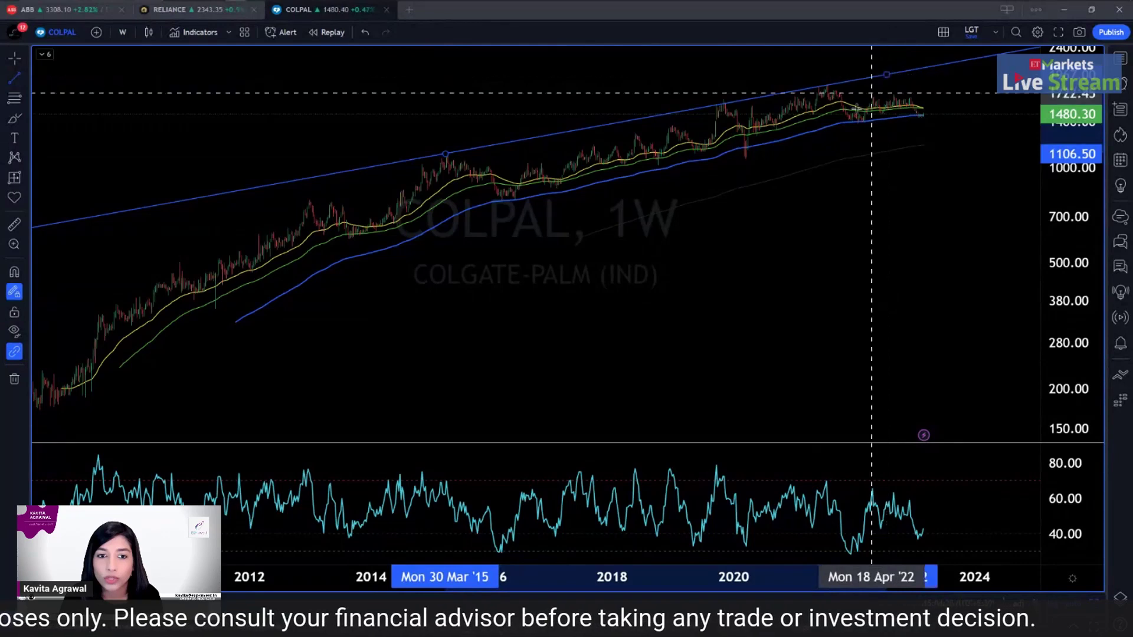
pyautogui.scroll(-2, 759, 220)
pyautogui.scroll(4, 773, 241)
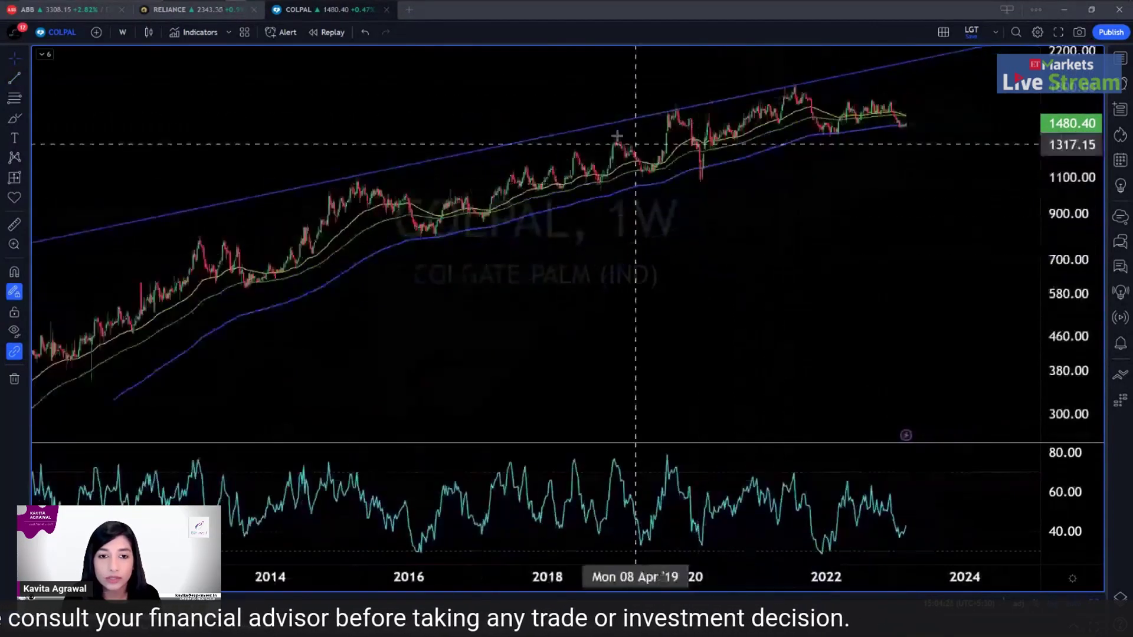
# - Duplicate the trend line in parallel beneath the weekly lows, through about 752.60 on 19 October 2015 and 1337.85 on 6 February 2023
pyautogui.click(609, 125)
pyautogui.moveTo(612, 124); pyautogui.dragTo(652, 194)
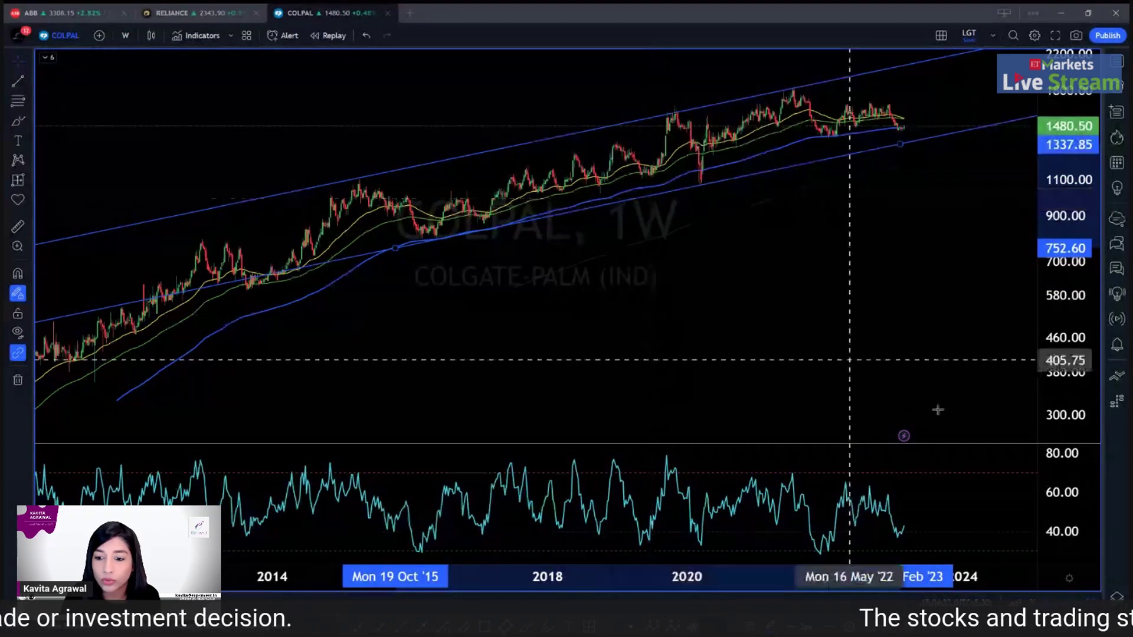
pyautogui.scroll(-7, 671, 307)
pyautogui.scroll(6, 672, 306)
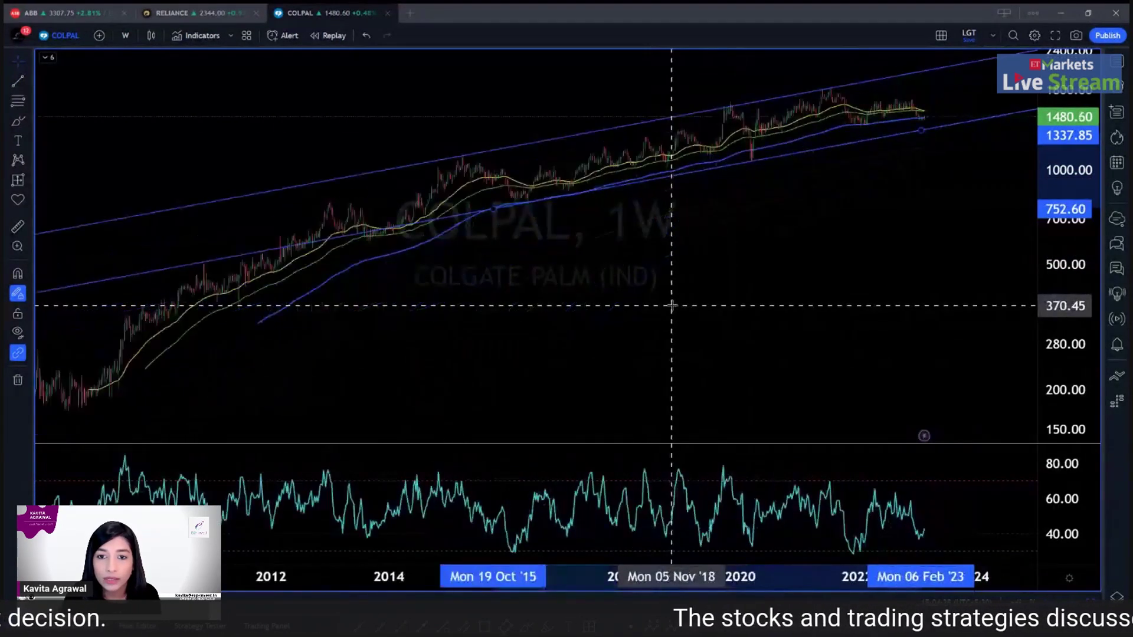
pyautogui.scroll(-4, 671, 306)
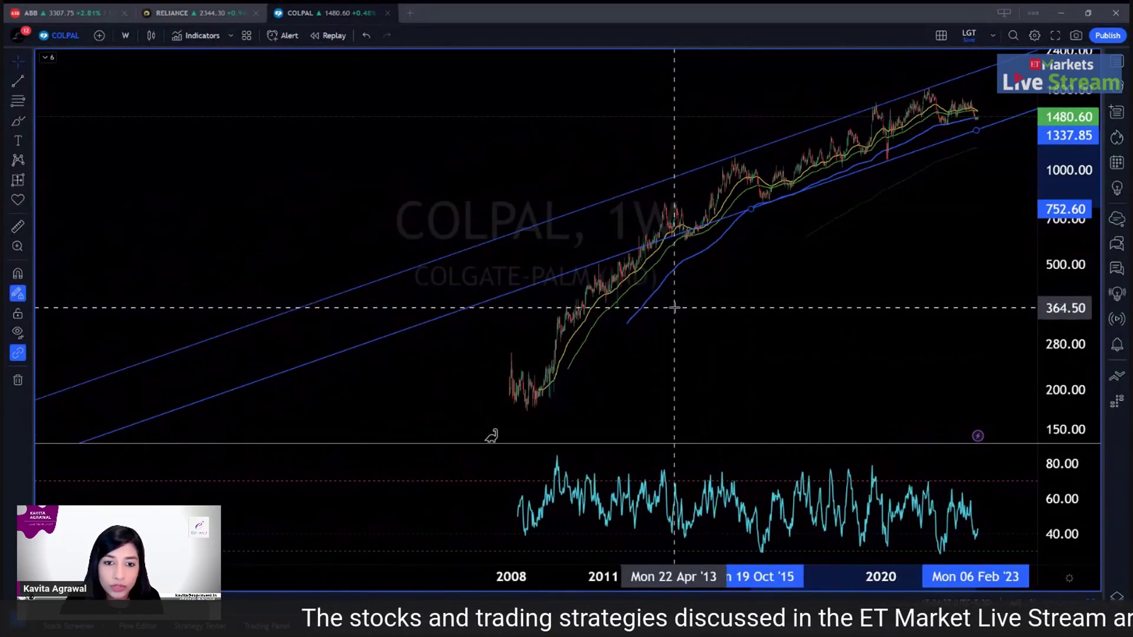
pyautogui.scroll(3, 675, 307)
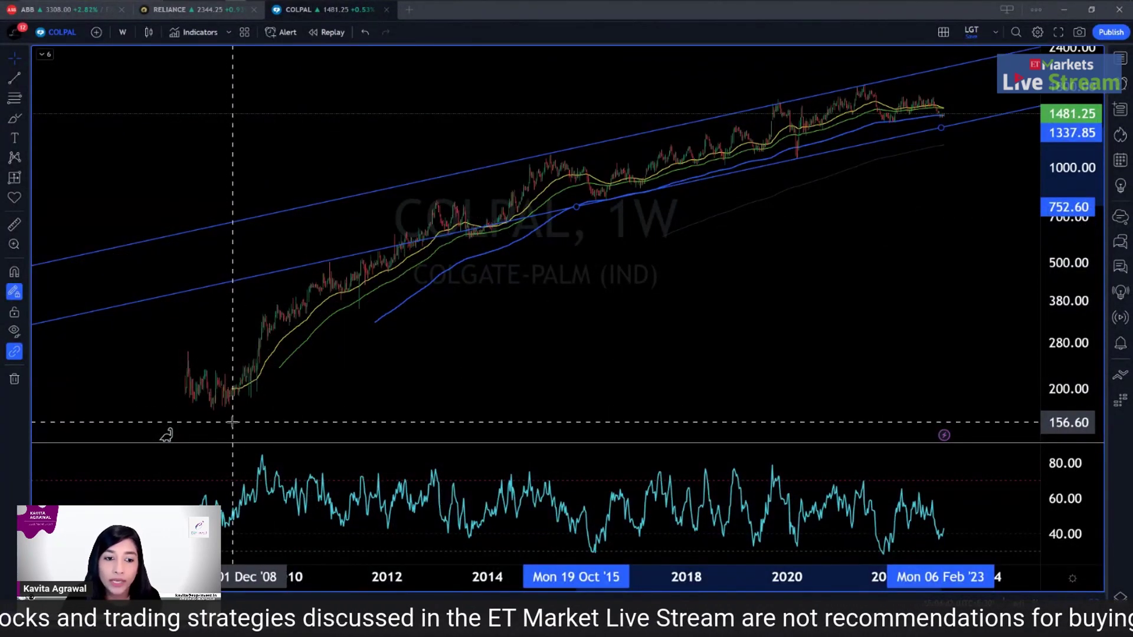
# - Measure the weekly rise from about 210.05 at the start of the price history to about 1722.45 on 27 September 2021
pyautogui.rightClick(224, 413)
pyautogui.click(212, 411)
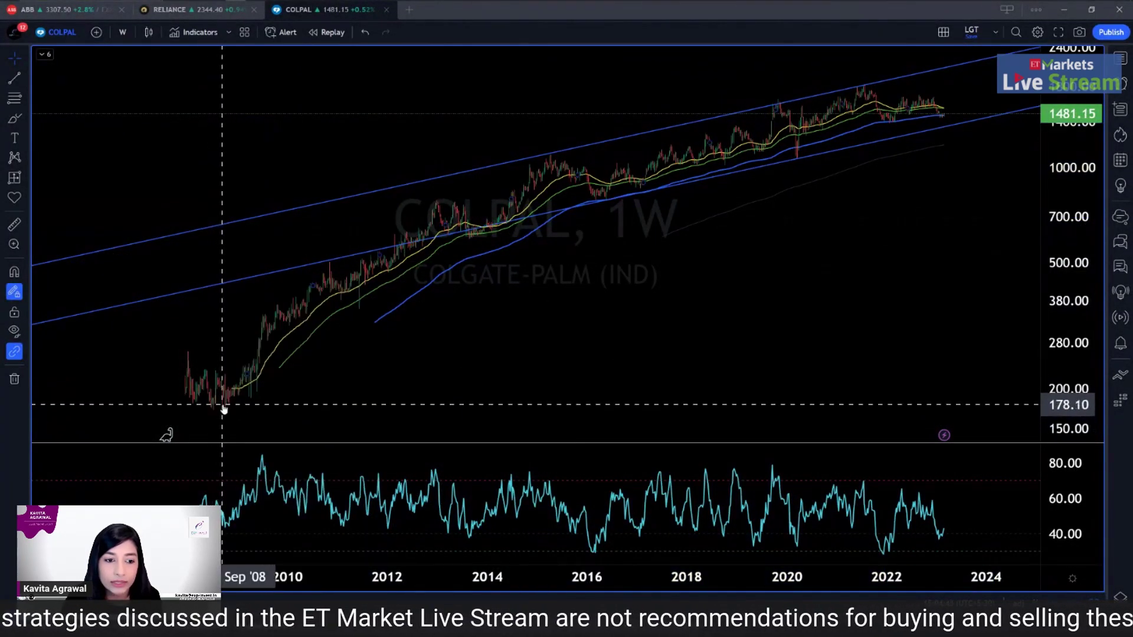
pyautogui.keyDown('shift'); pyautogui.click(183, 382); pyautogui.keyUp('shift')
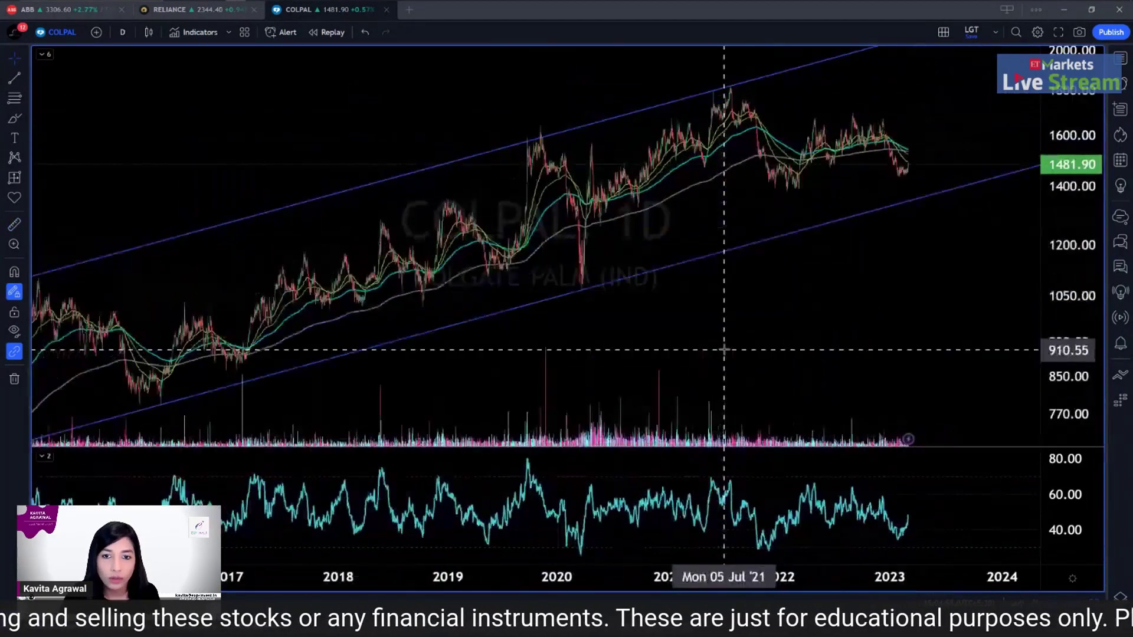
pyautogui.scroll(-5, 724, 349)
pyautogui.scroll(3, 724, 349)
# - Duplicate a channel line as a parallel middle line from about 966.05 to 1717.35, and switch the chart to the 1D timeframe
pyautogui.click(397, 303)
pyautogui.moveTo(398, 305); pyautogui.dragTo(411, 224)
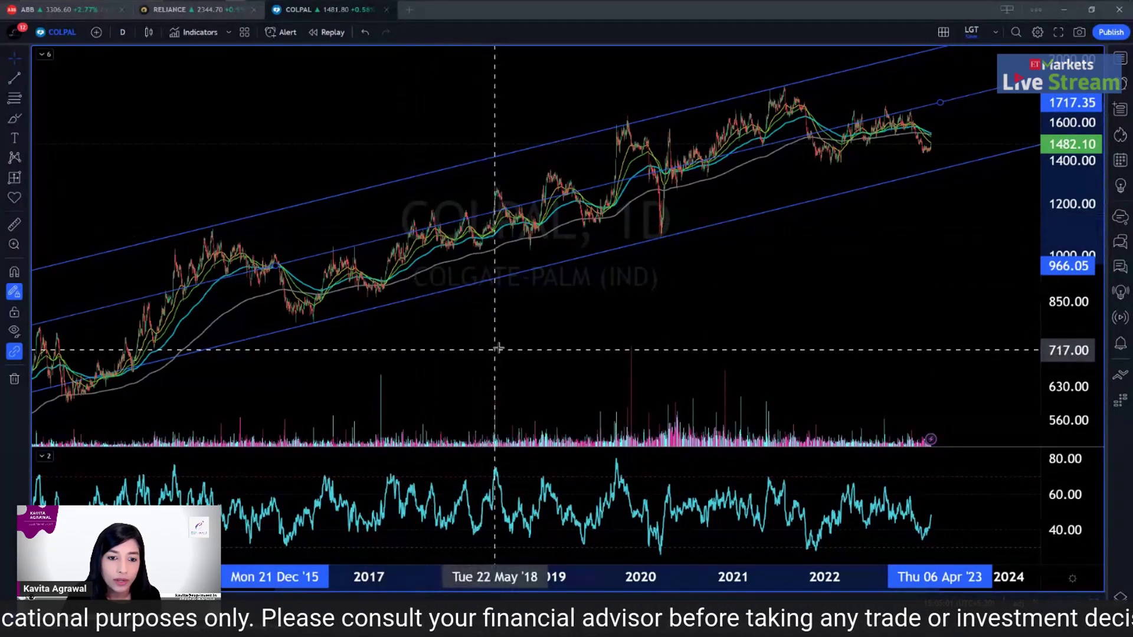
pyautogui.scroll(2, 499, 348)
# - Duplicate the middle line lower in the channel, through about 840.75 and about 1494.55 on 20 February 2023
pyautogui.moveTo(410, 236); pyautogui.dragTo(399, 282)
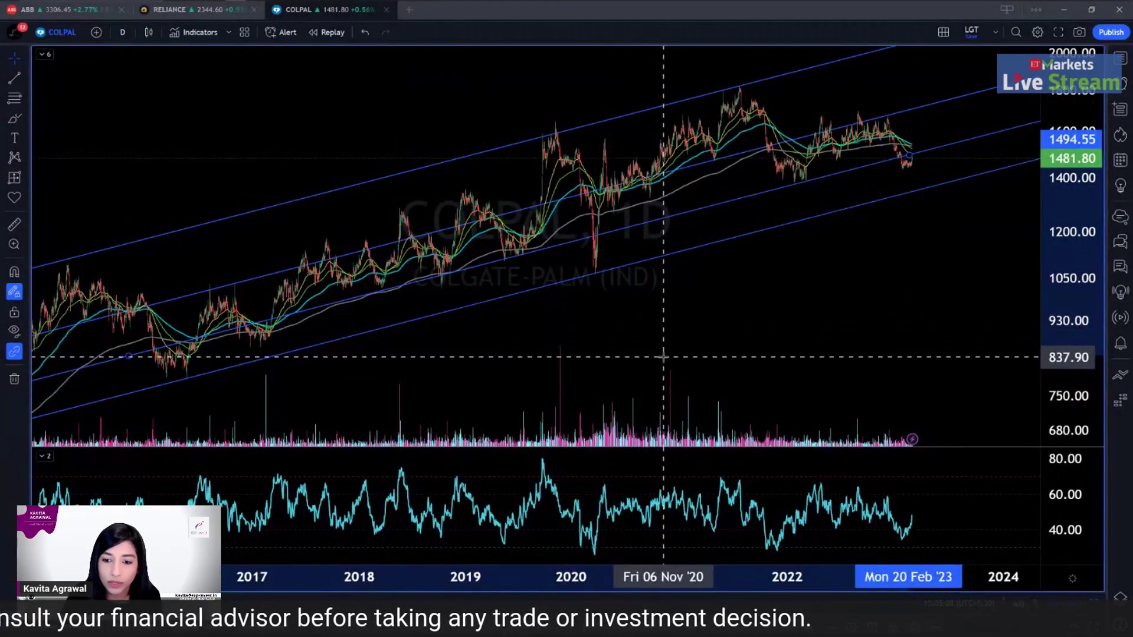
pyautogui.scroll(2, 663, 357)
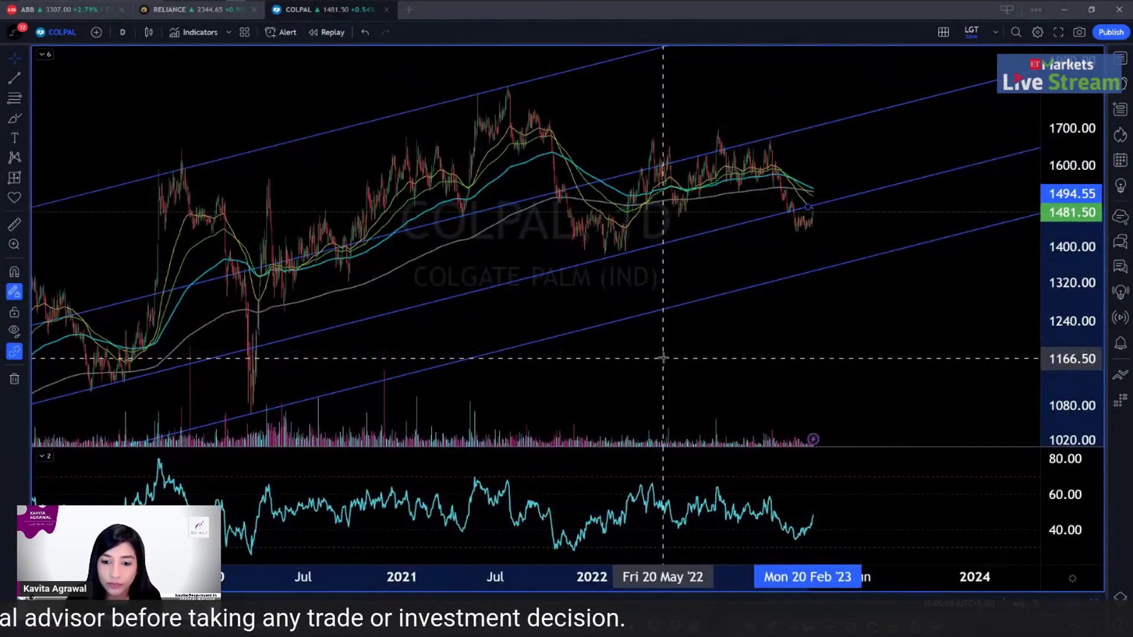
pyautogui.scroll(2, 664, 357)
pyautogui.scroll(-3, 663, 357)
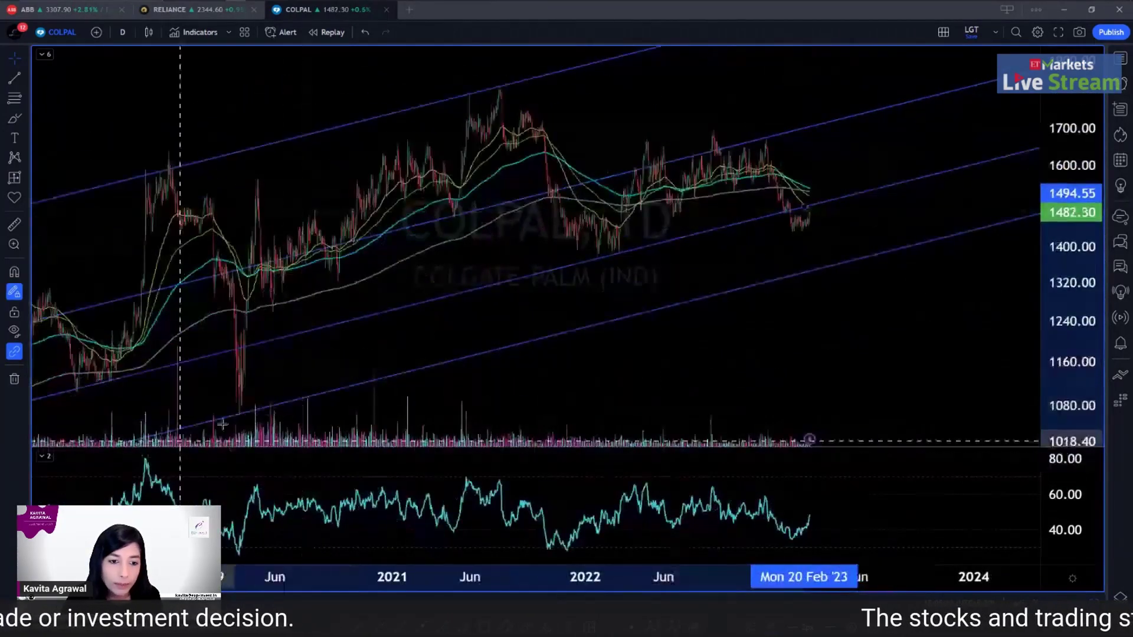
pyautogui.scroll(-3, 242, 409)
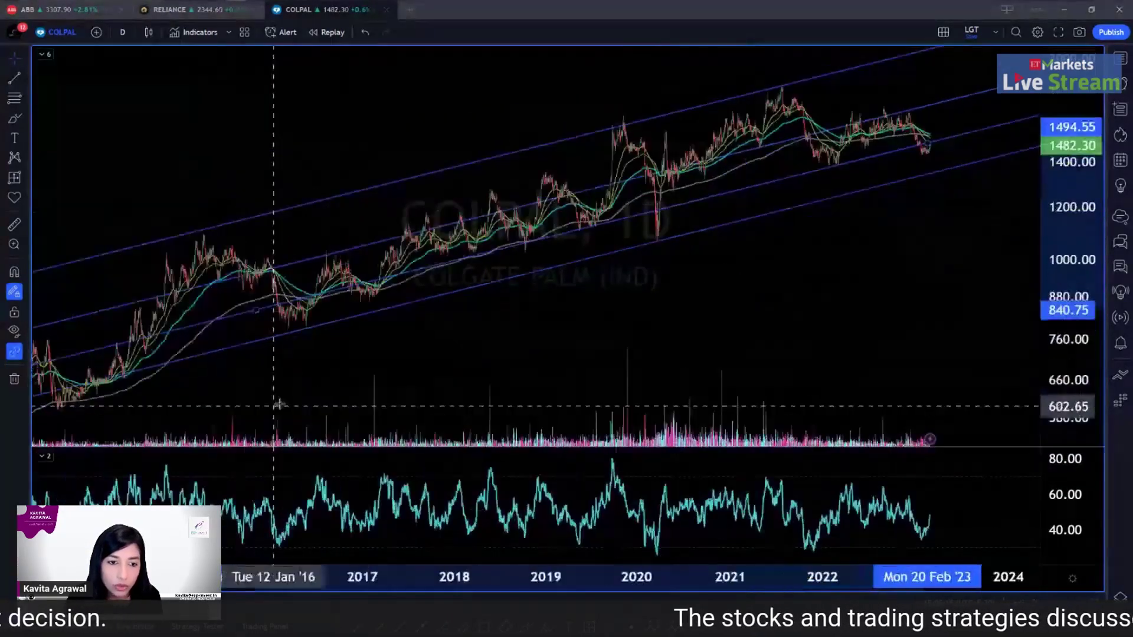
# - Select the lowest channel line and examine how the daily price swings behave relative to the channel lines
pyautogui.click(308, 333)
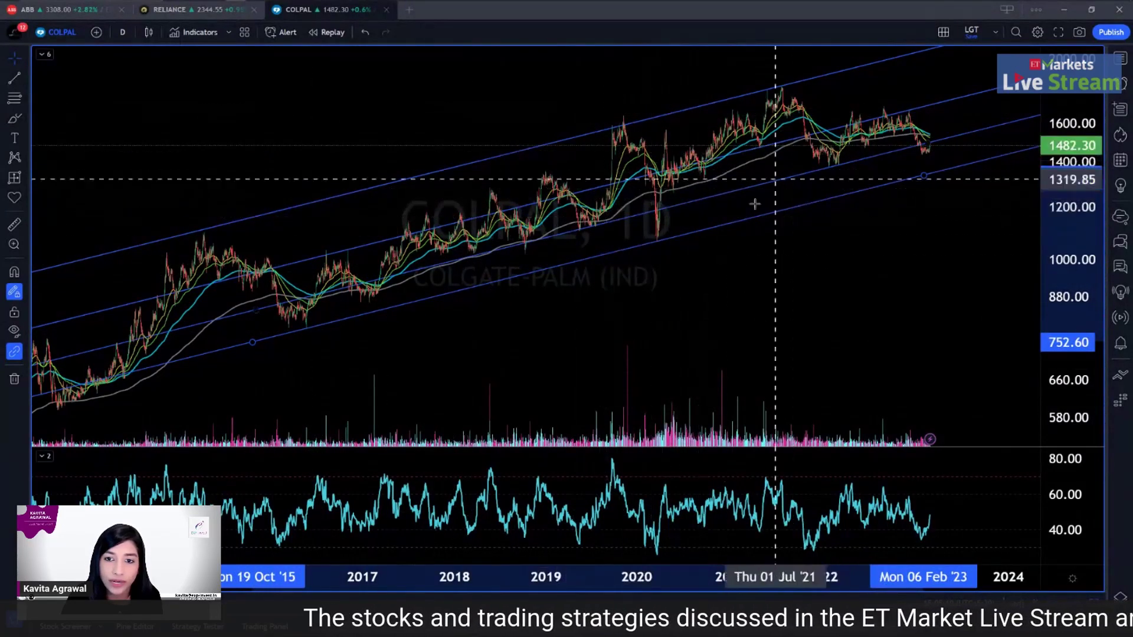
pyautogui.click(664, 275)
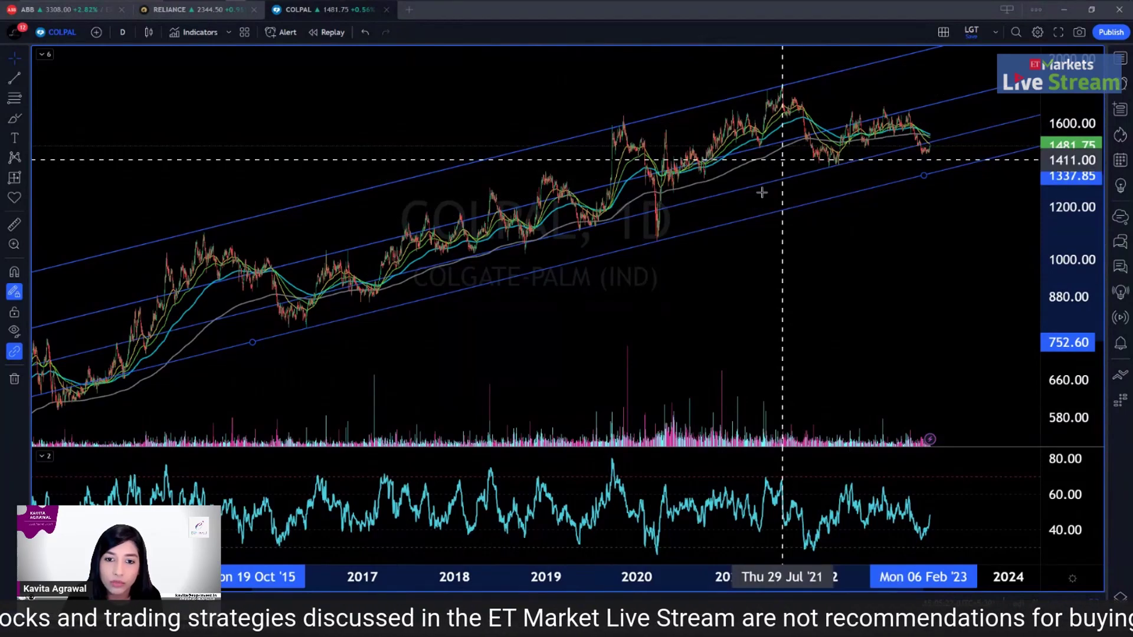
pyautogui.scroll(5, 762, 192)
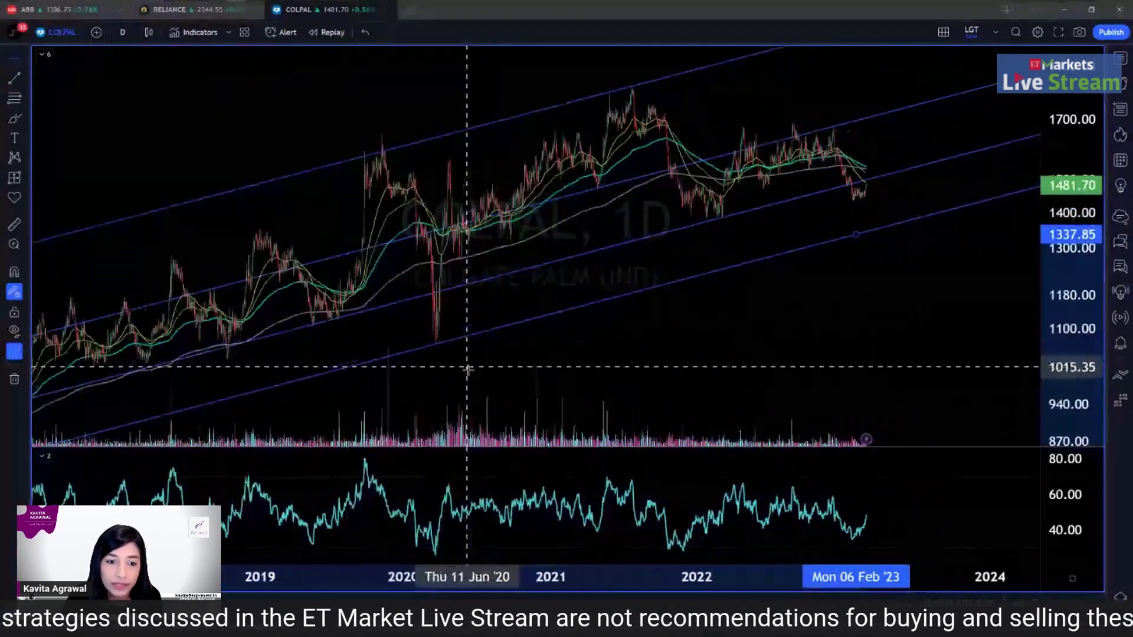
pyautogui.scroll(-5, 267, 431)
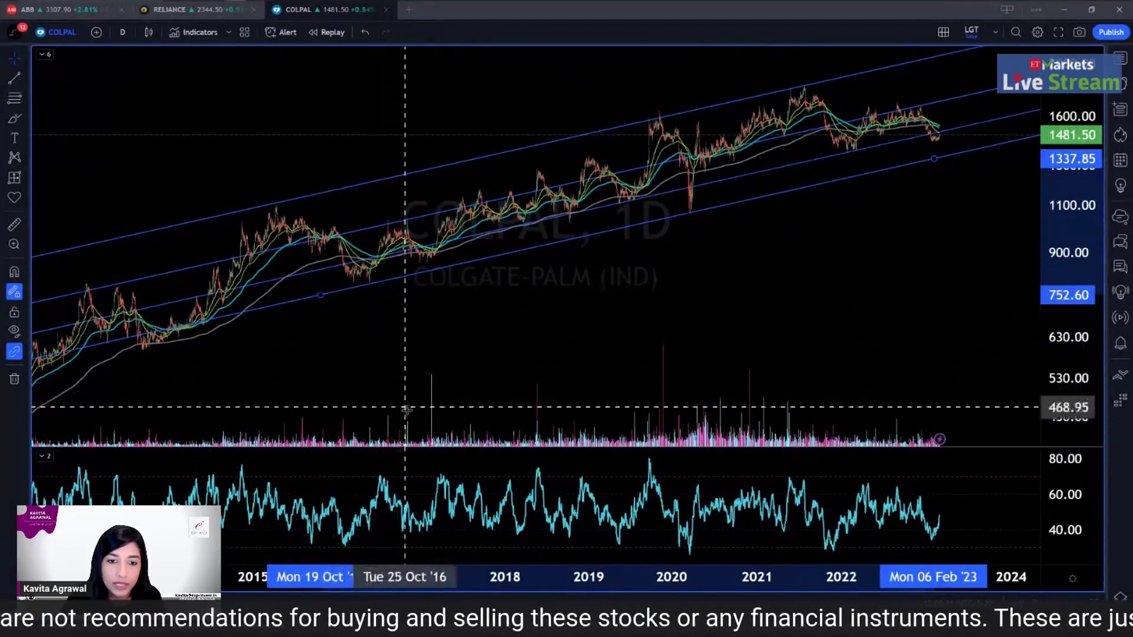
pyautogui.scroll(5, 412, 405)
pyautogui.scroll(6, 454, 391)
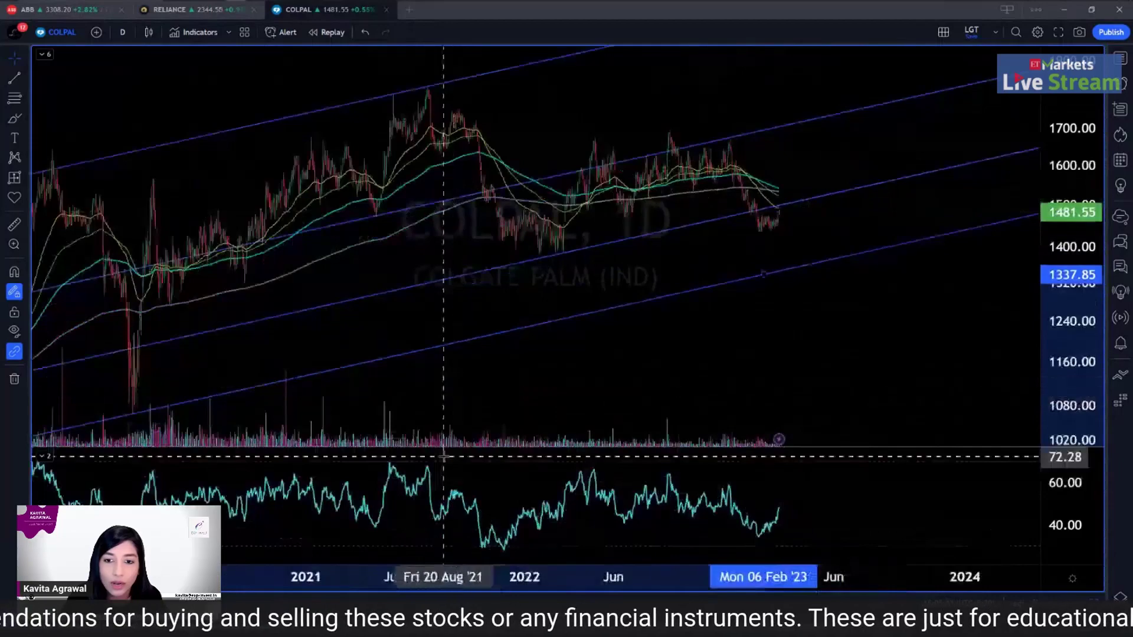
# - Draw a near-horizontal support line at about 1380 under the early 2022 lows, from 18 November 2021 to March 2024
pyautogui.scroll(-5, 522, 392)
pyautogui.scroll(-6, 779, 252)
pyautogui.scroll(6, 927, 324)
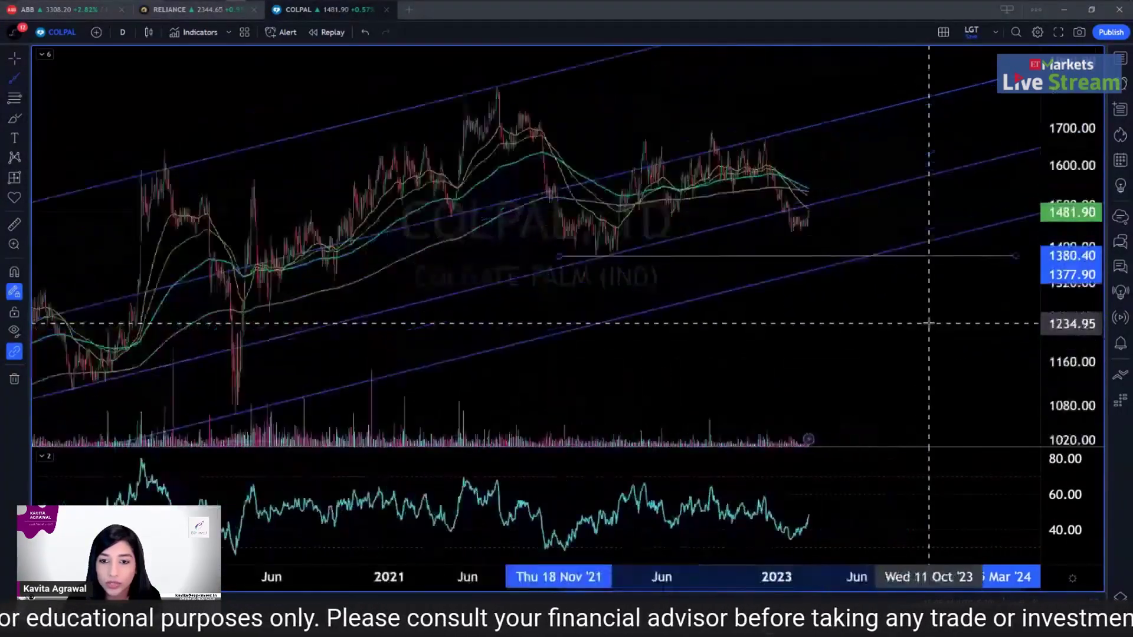
# - Measure the drop from about 1480.95, near the current price, to about 1376.60 at the horizontal support line
pyautogui.keyDown('shift'); pyautogui.click(725, 327); pyautogui.keyUp('shift')
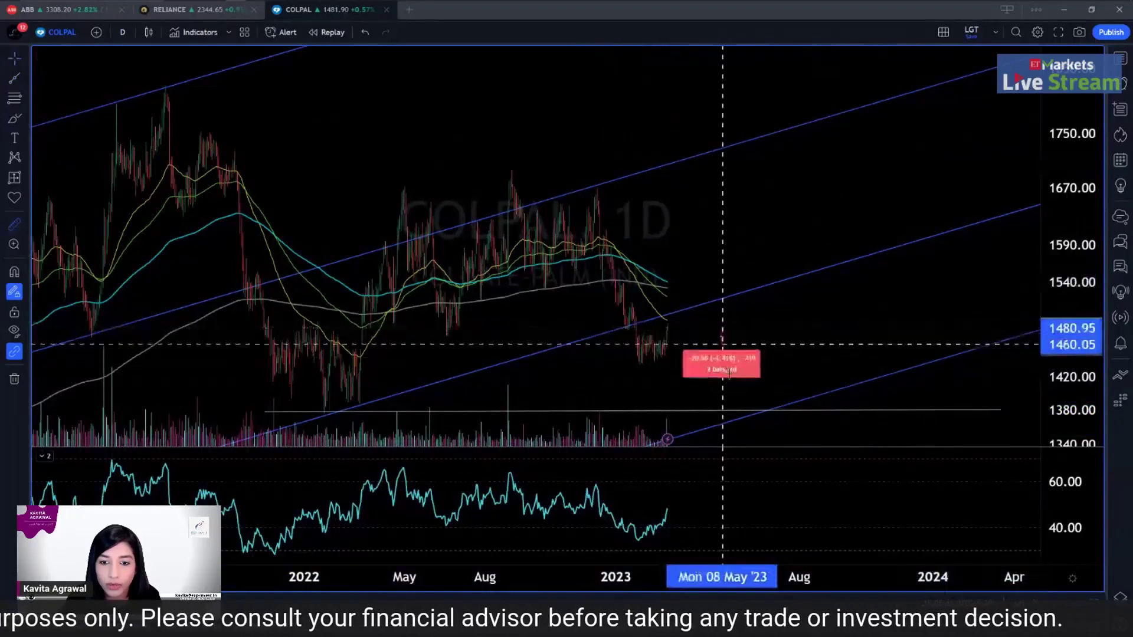
pyautogui.click(730, 412)
pyautogui.scroll(-8, 732, 405)
pyautogui.scroll(4, 802, 365)
pyautogui.scroll(-4, 811, 360)
pyautogui.scroll(2, 811, 360)
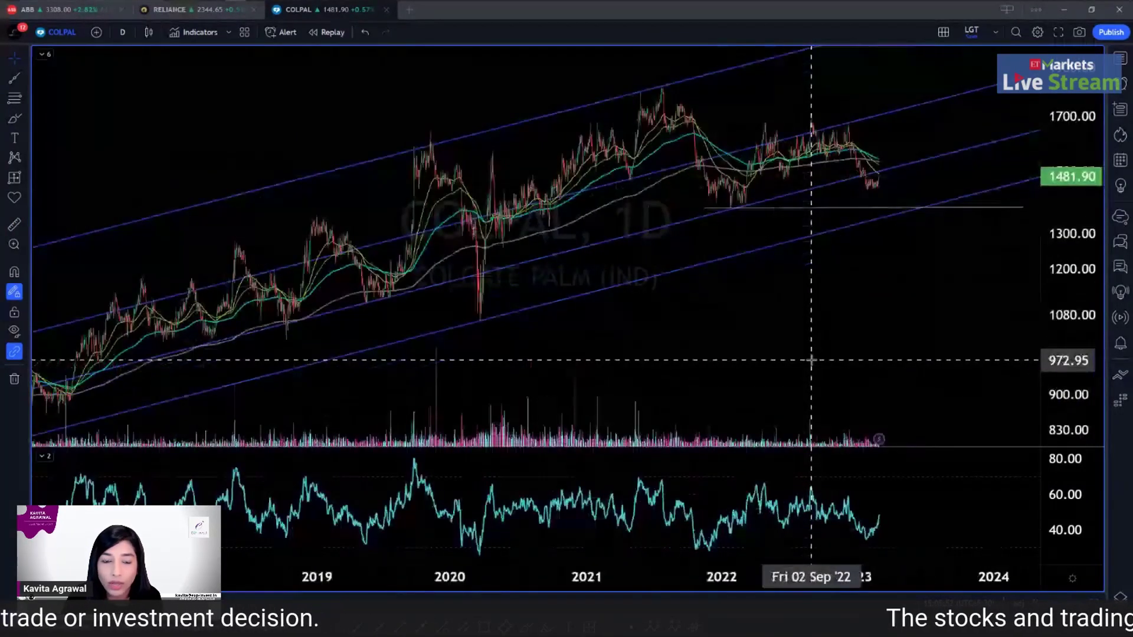
# - Switch the COLPAL chart to the 75-minute timeframe and show the price swings since 2021
pyautogui.press('Tab')
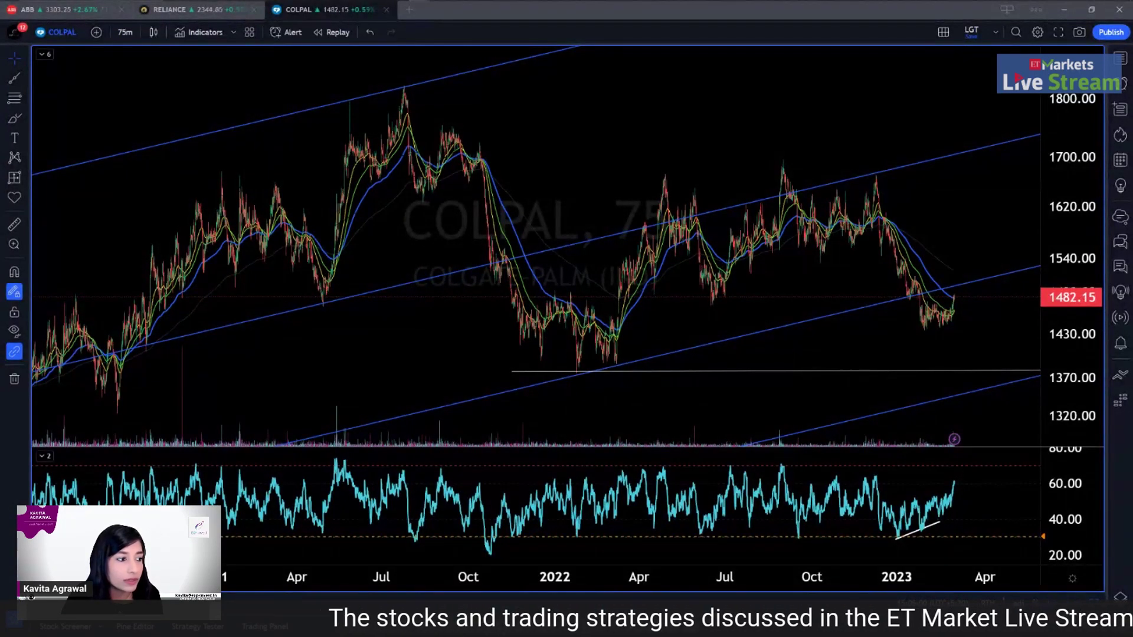
pyautogui.scroll(3, 813, 349)
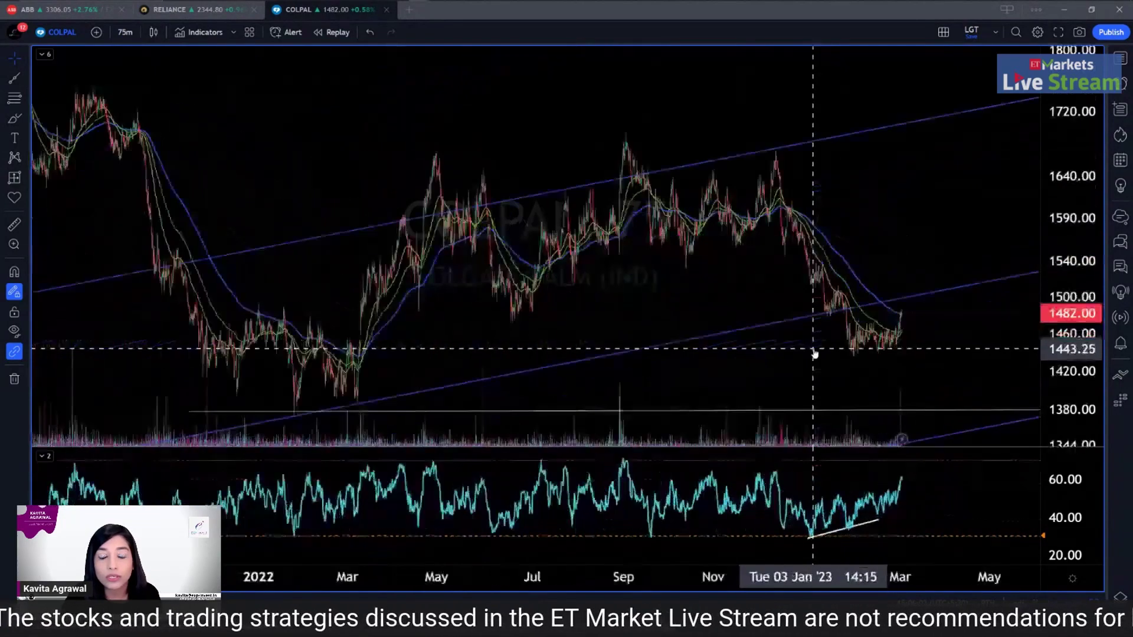
pyautogui.scroll(-3, 814, 353)
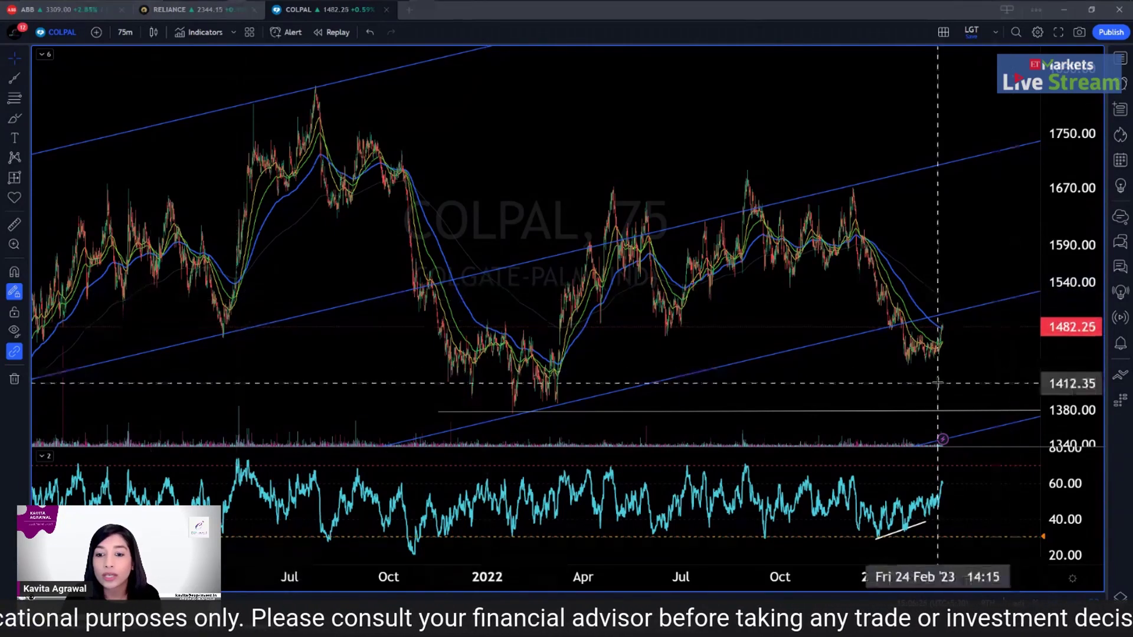
# - Draw a horizontal red arrow at about 1435 from beneath the early 2023 lows to 6 July 2023
pyautogui.scroll(3, 915, 392)
pyautogui.scroll(3, 910, 413)
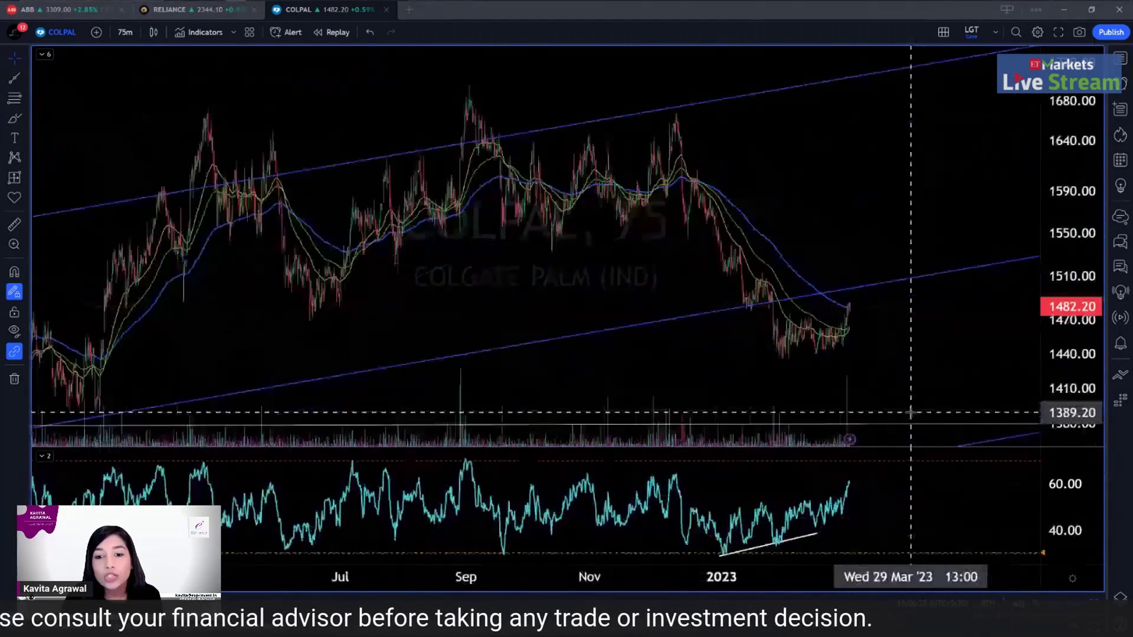
pyautogui.scroll(3, 910, 412)
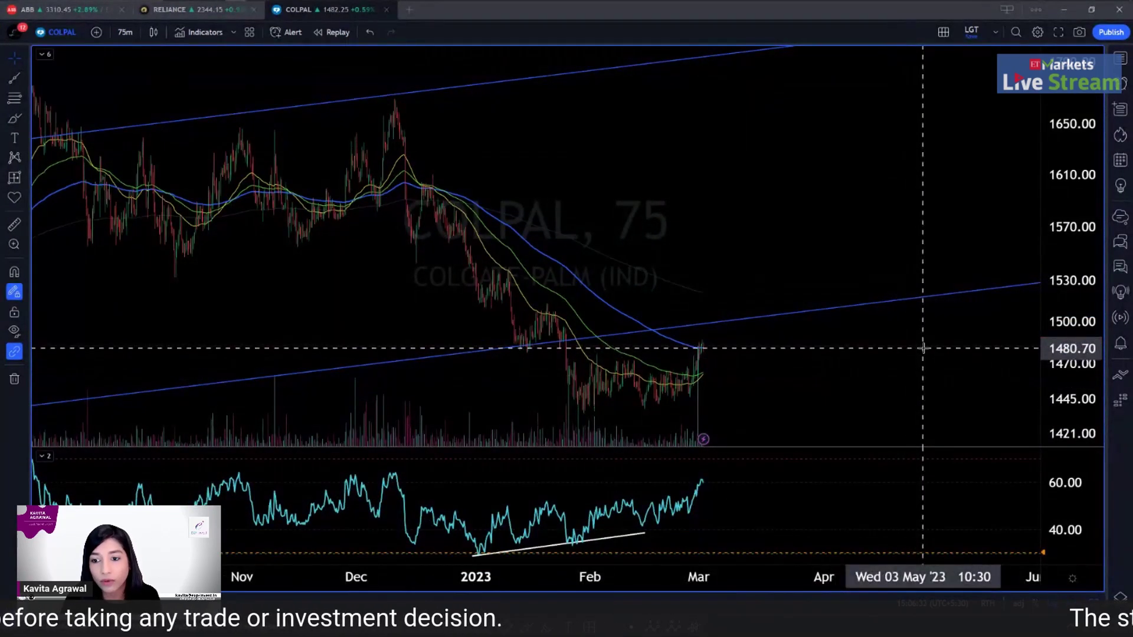
pyautogui.scroll(-6, 924, 348)
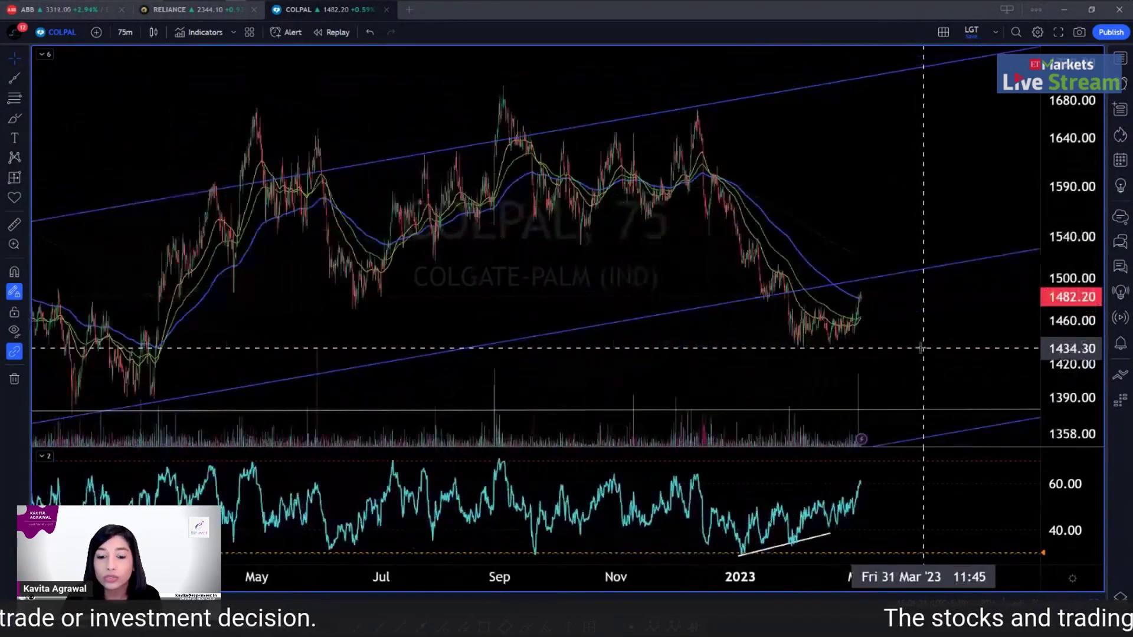
pyautogui.click(421, 627)
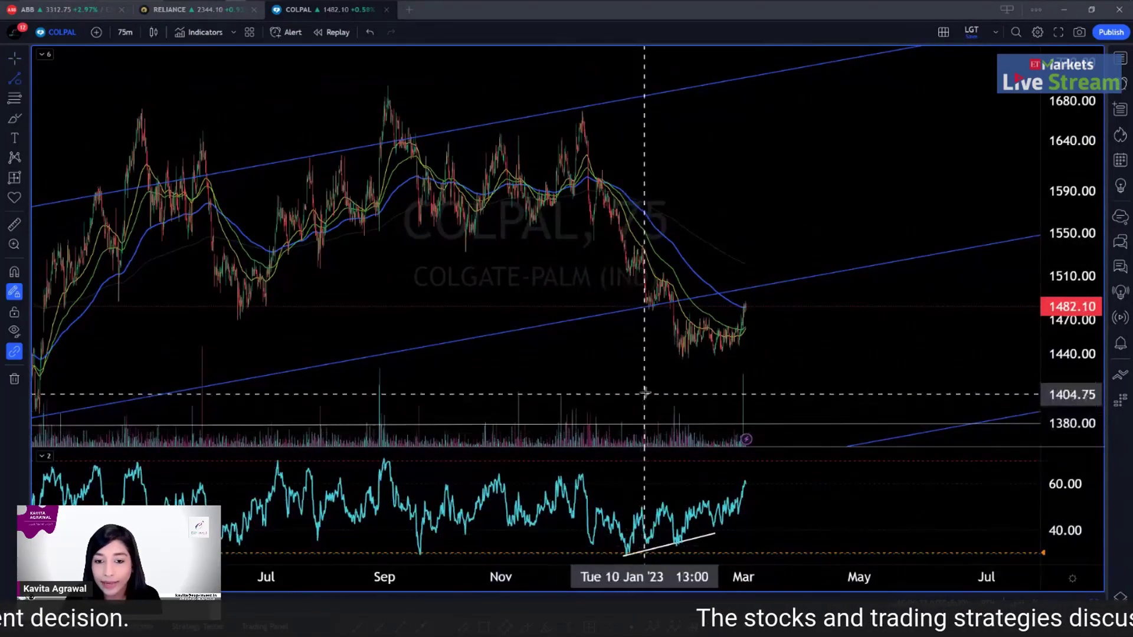
pyautogui.click(663, 358)
pyautogui.click(996, 359)
# - Examine the price lows above the red arrow against the white RSI trend line on the 75-minute chart
pyautogui.scroll(-3, 791, 439)
pyautogui.scroll(-3, 796, 407)
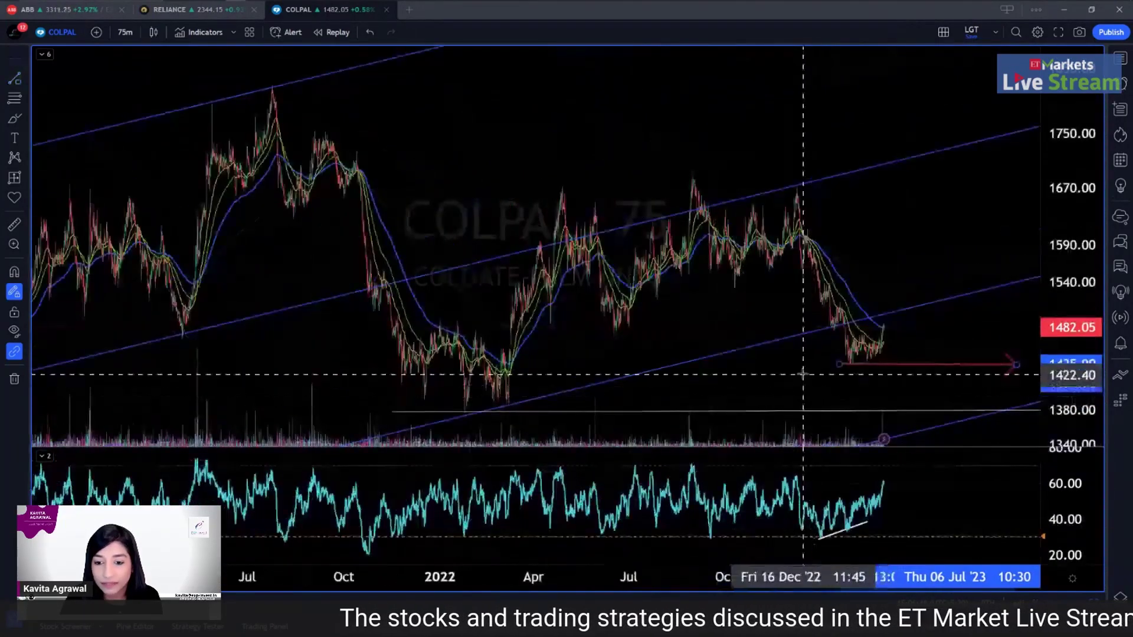
pyautogui.scroll(5, 800, 372)
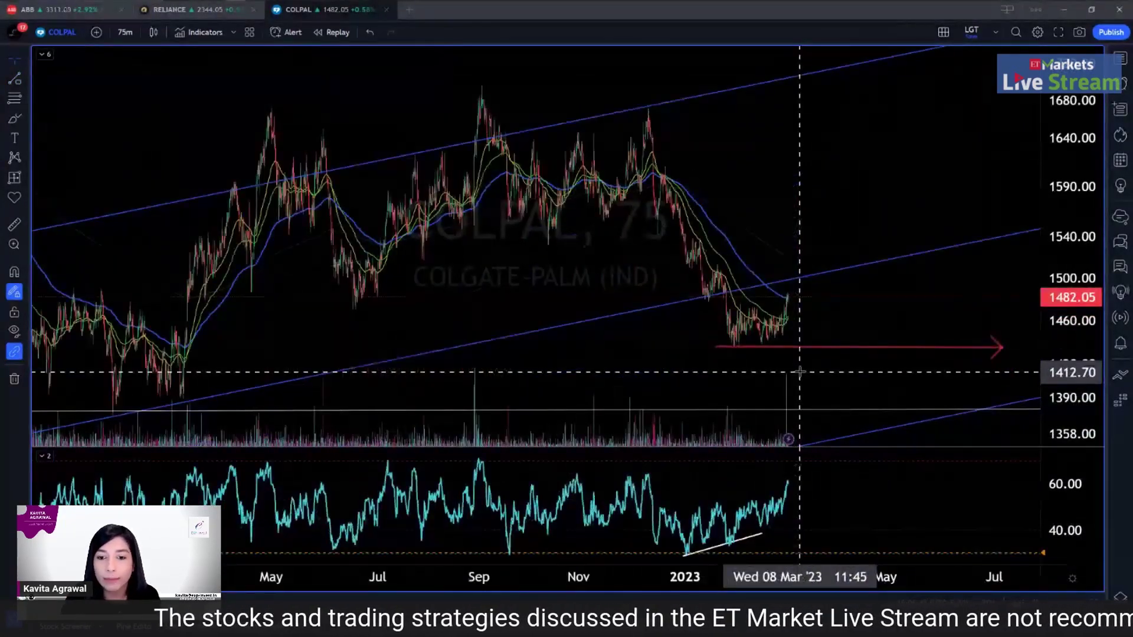
pyautogui.scroll(3, 800, 372)
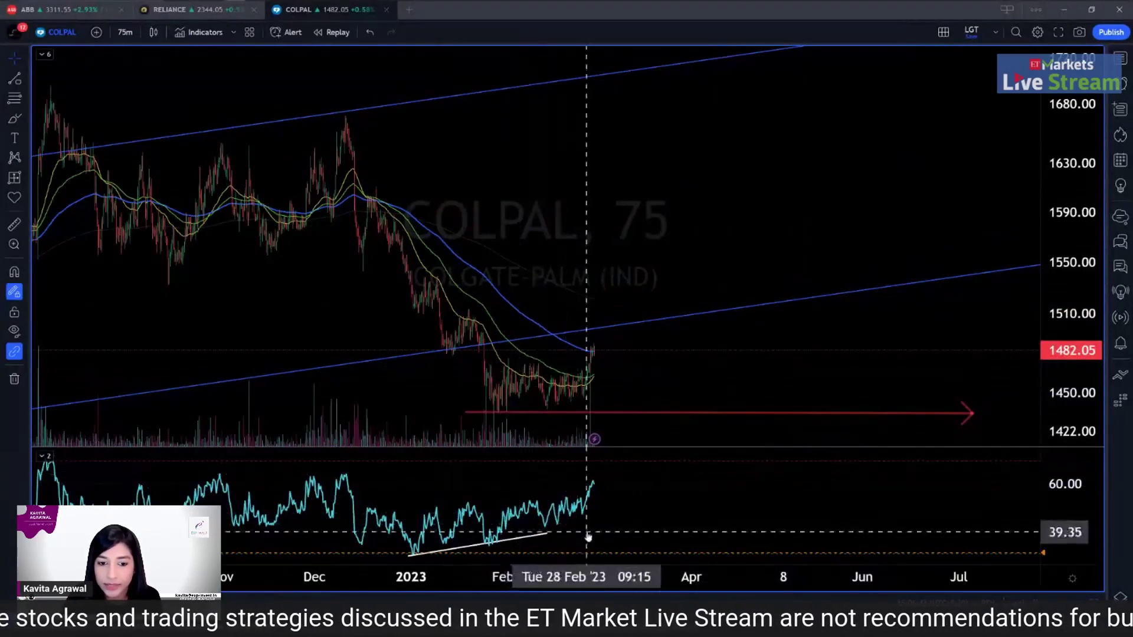
pyautogui.scroll(-1, 587, 384)
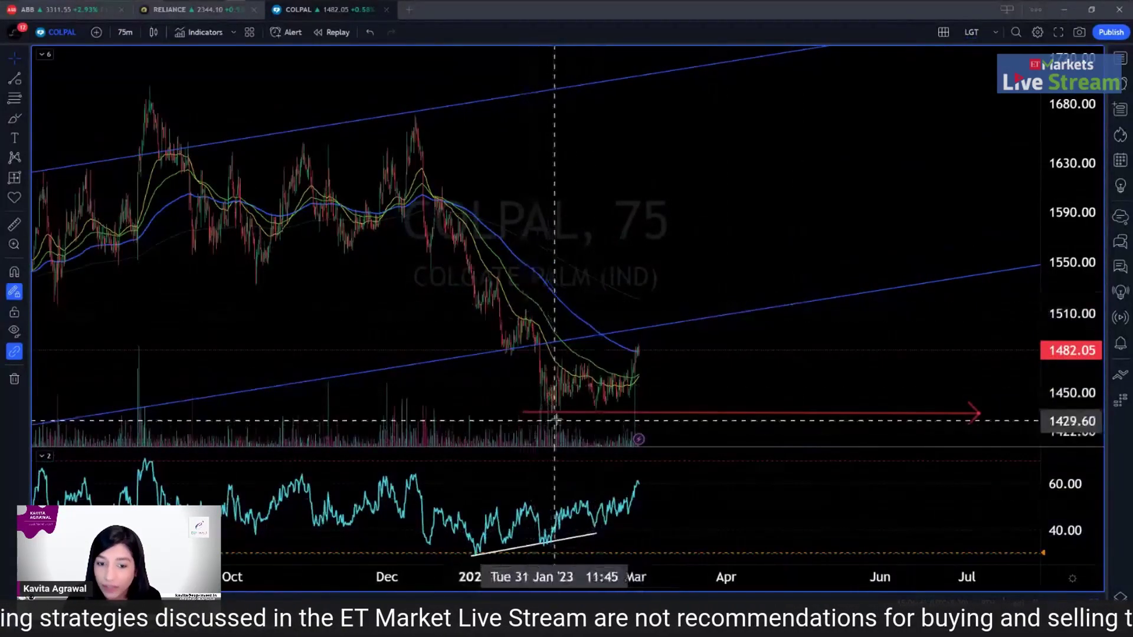
pyautogui.click(592, 534)
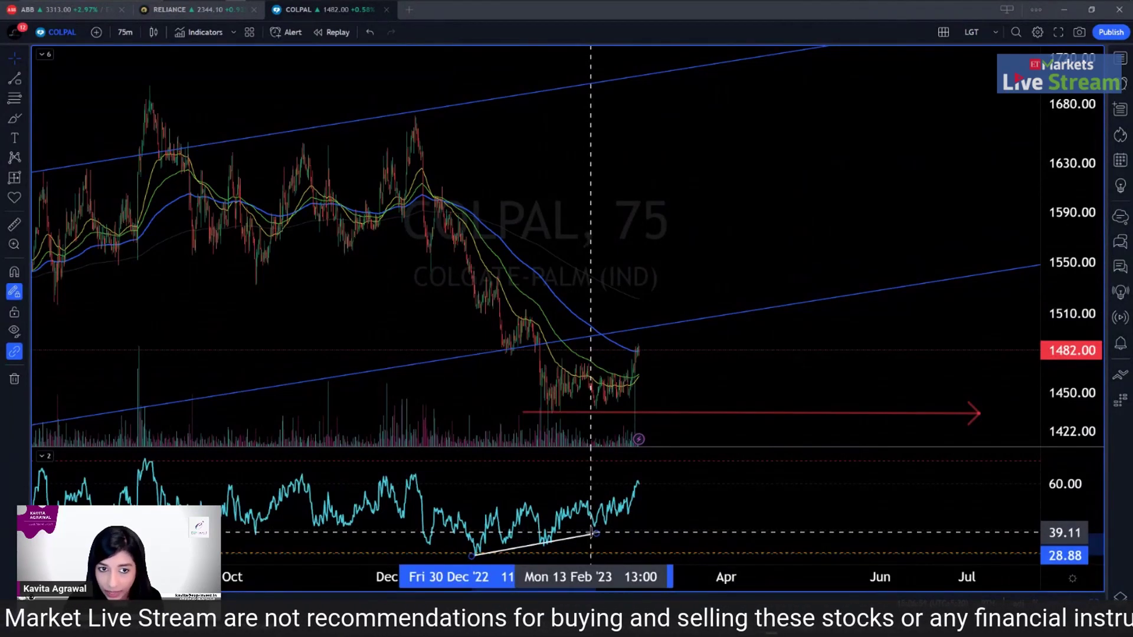
pyautogui.scroll(4, 591, 533)
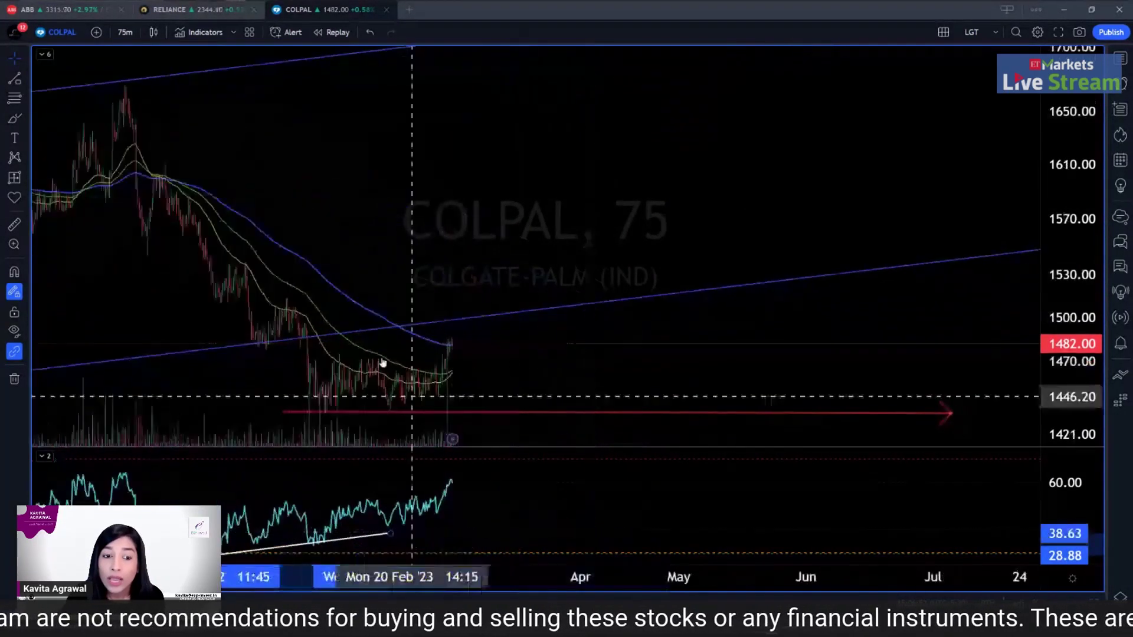
pyautogui.moveTo(390, 266); pyautogui.dragTo(682, 270)
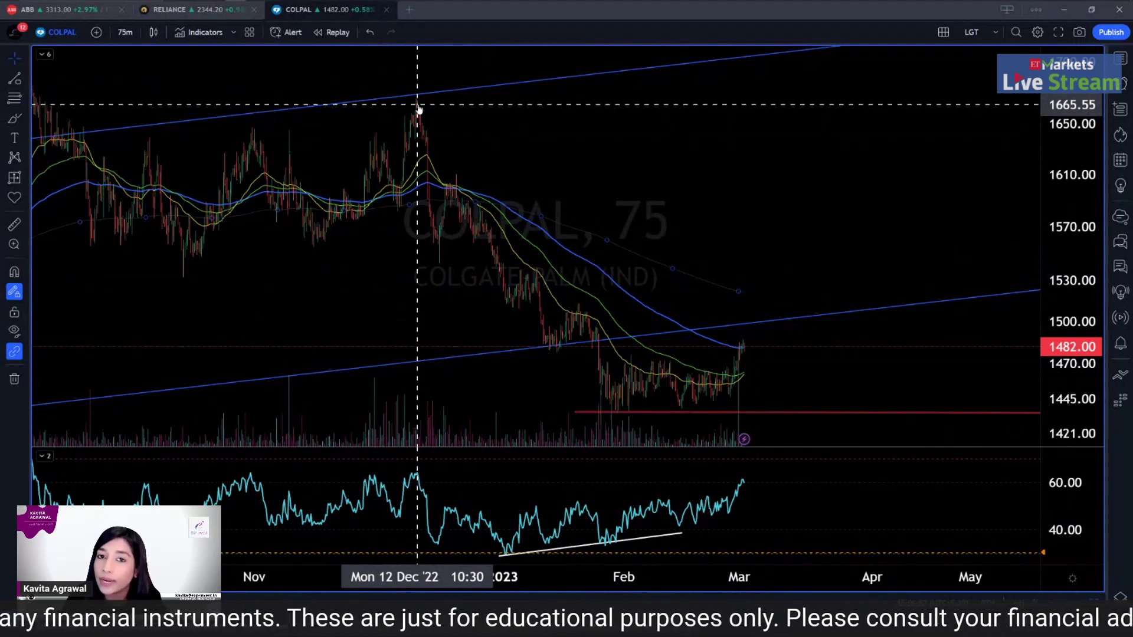
pyautogui.scroll(3, 695, 397)
# - Switch the COLPAL chart to the 15-minute timeframe and show the price action since late January 2023
pyautogui.click(662, 387)
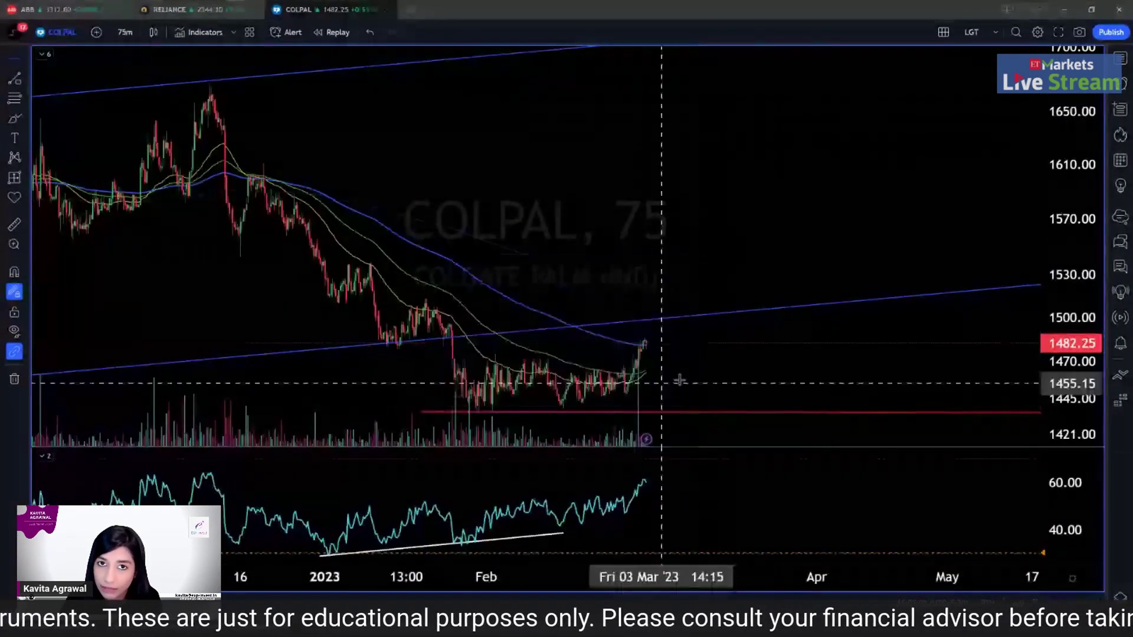
pyautogui.write('15')
pyautogui.press('Return')
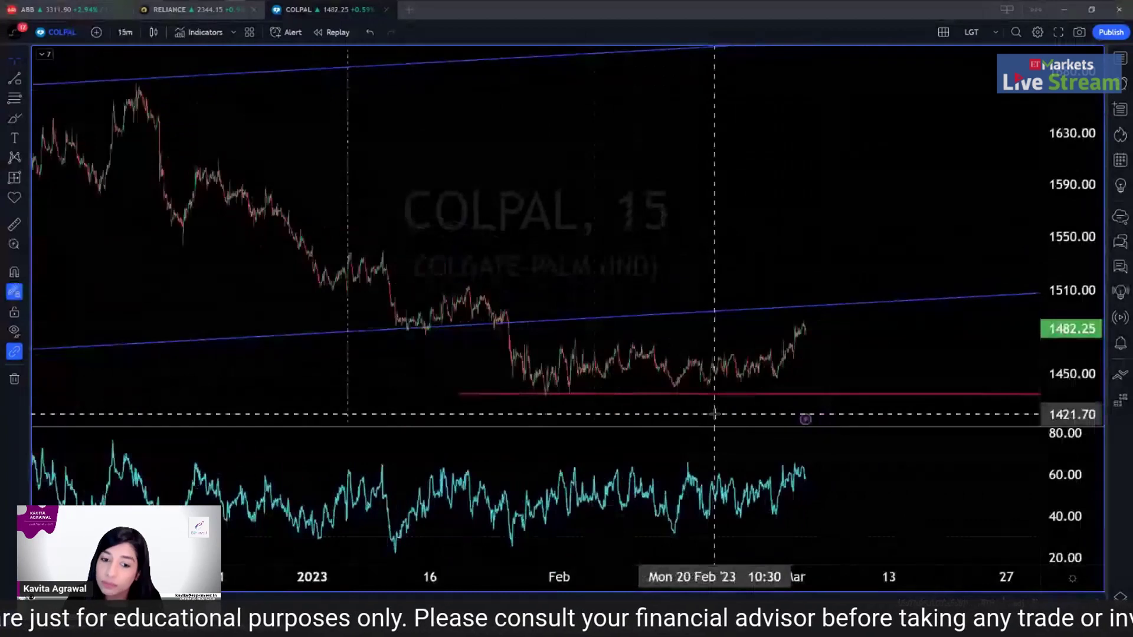
pyautogui.scroll(4, 714, 415)
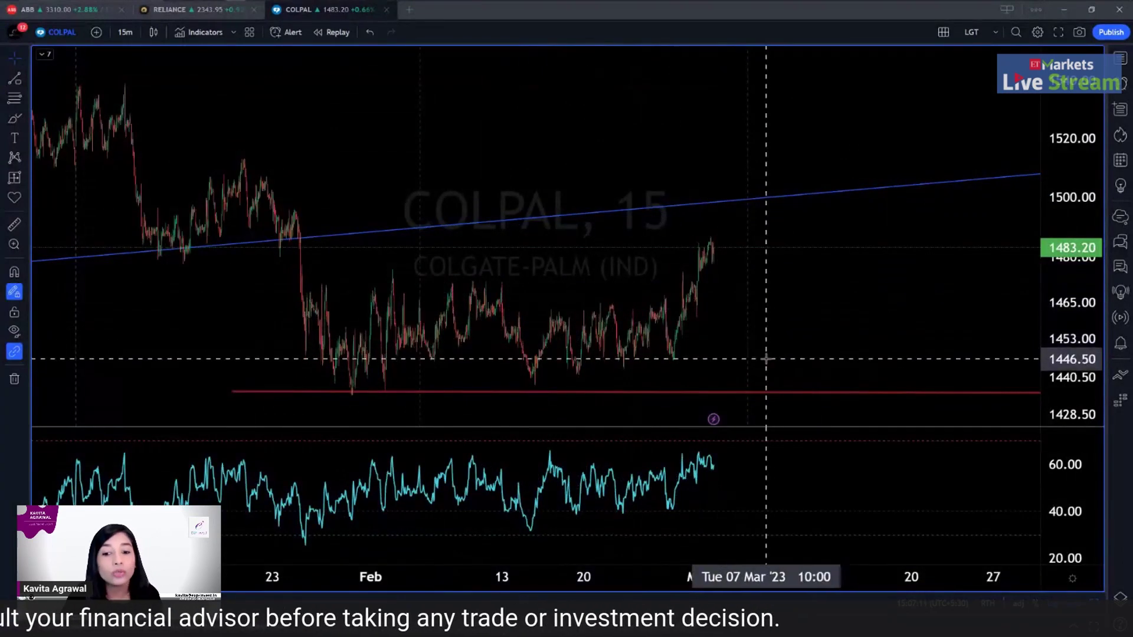
pyautogui.scroll(2, 766, 359)
pyautogui.scroll(-3, 766, 358)
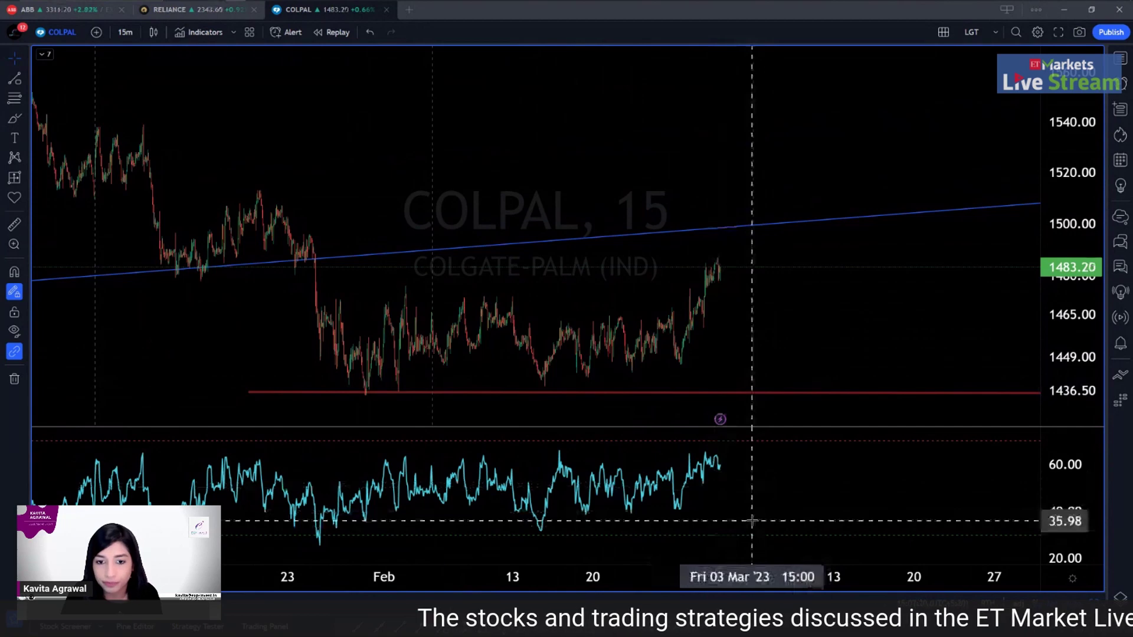
# - Draw a rising trend line under the RSI lows from 24 January 2023 at about 26 to mid-February at about 32
pyautogui.scroll(-3, 751, 521)
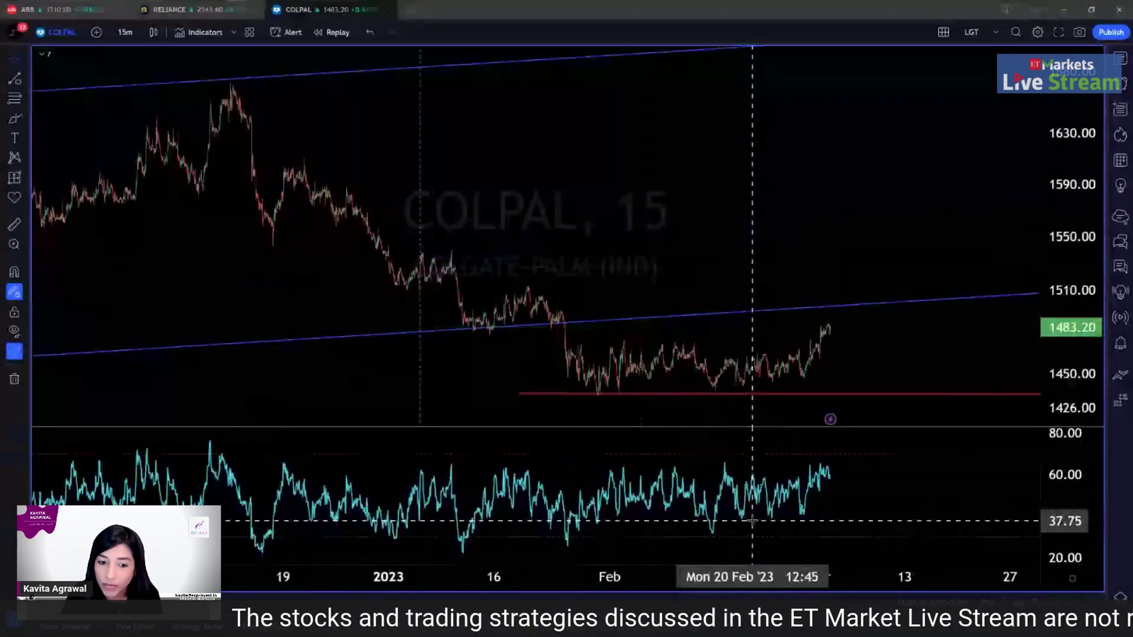
pyautogui.scroll(3, 752, 521)
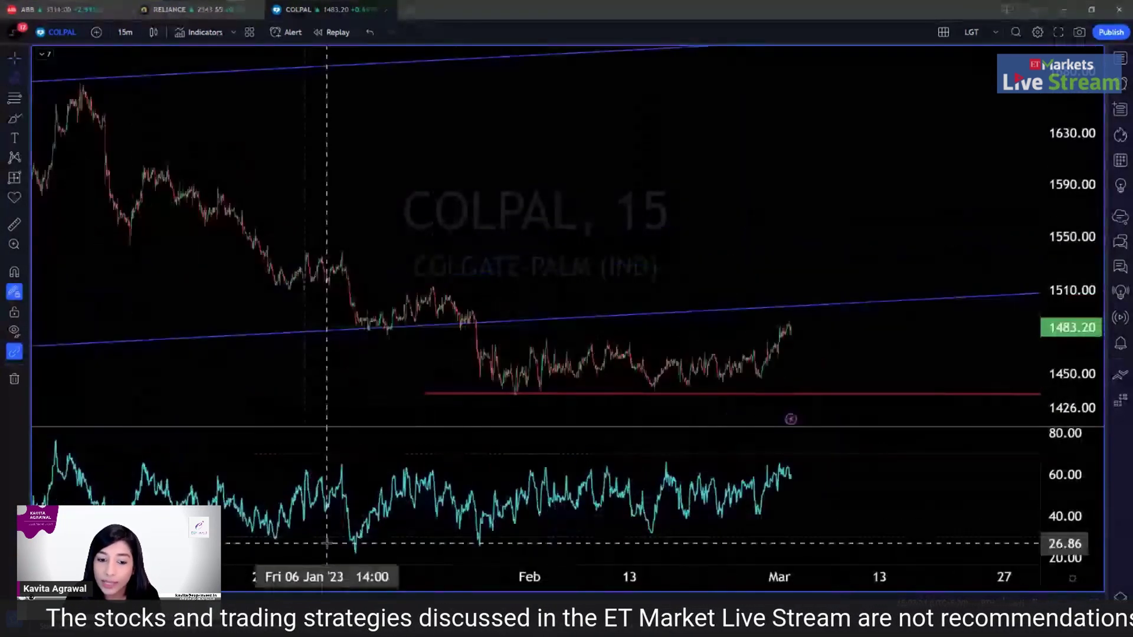
pyautogui.scroll(-2, 537, 501)
pyautogui.click(540, 545)
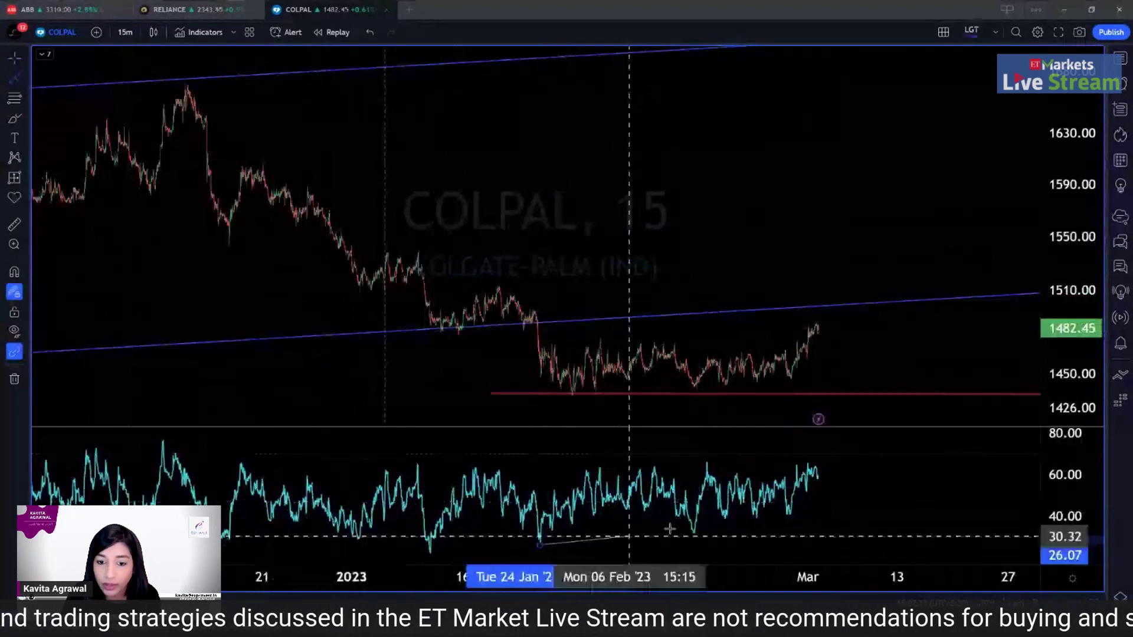
pyautogui.click(692, 532)
pyautogui.scroll(1, 693, 531)
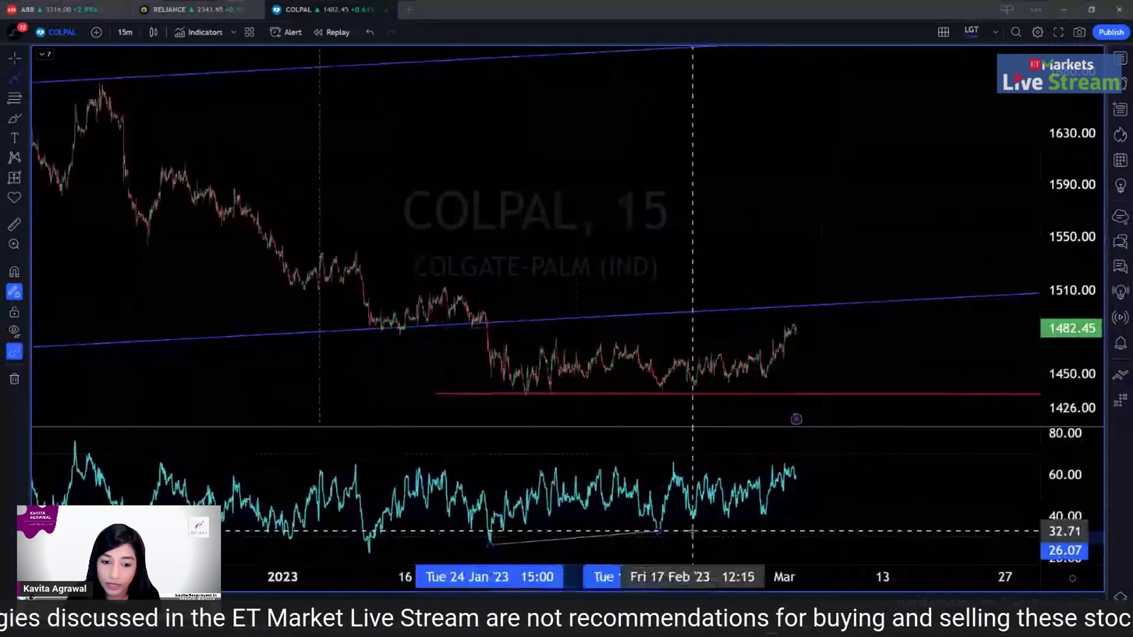
# - Draw a parallel channel around the recent RSI swings from 17 February to mid-March 2023, between about 40 and 70
pyautogui.scroll(2, 692, 531)
pyautogui.click(473, 518)
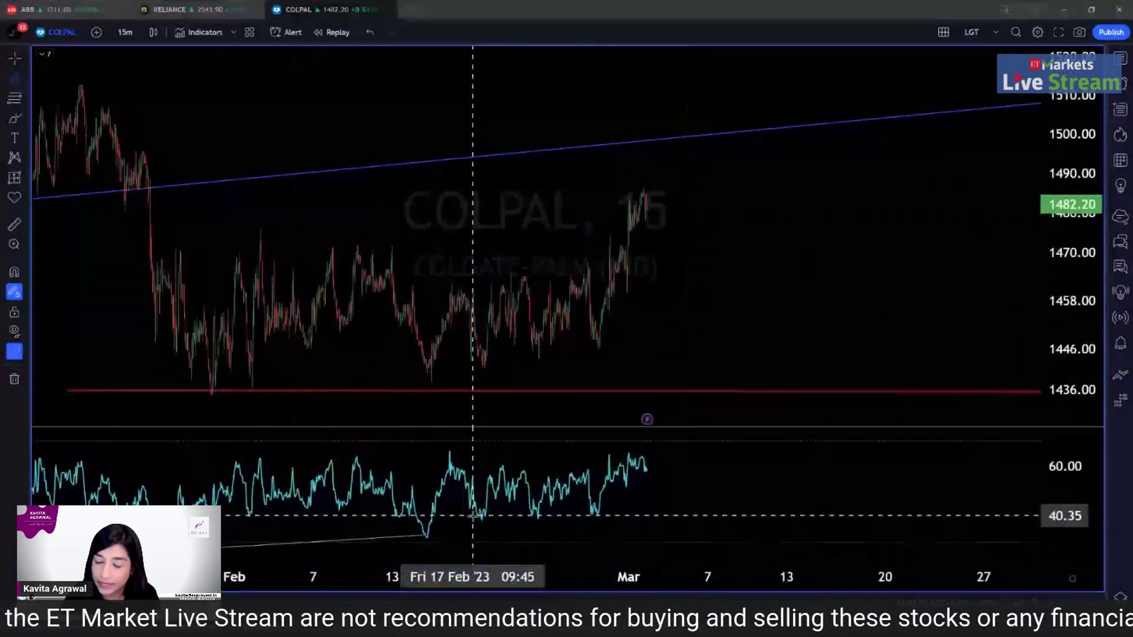
pyautogui.click(850, 513)
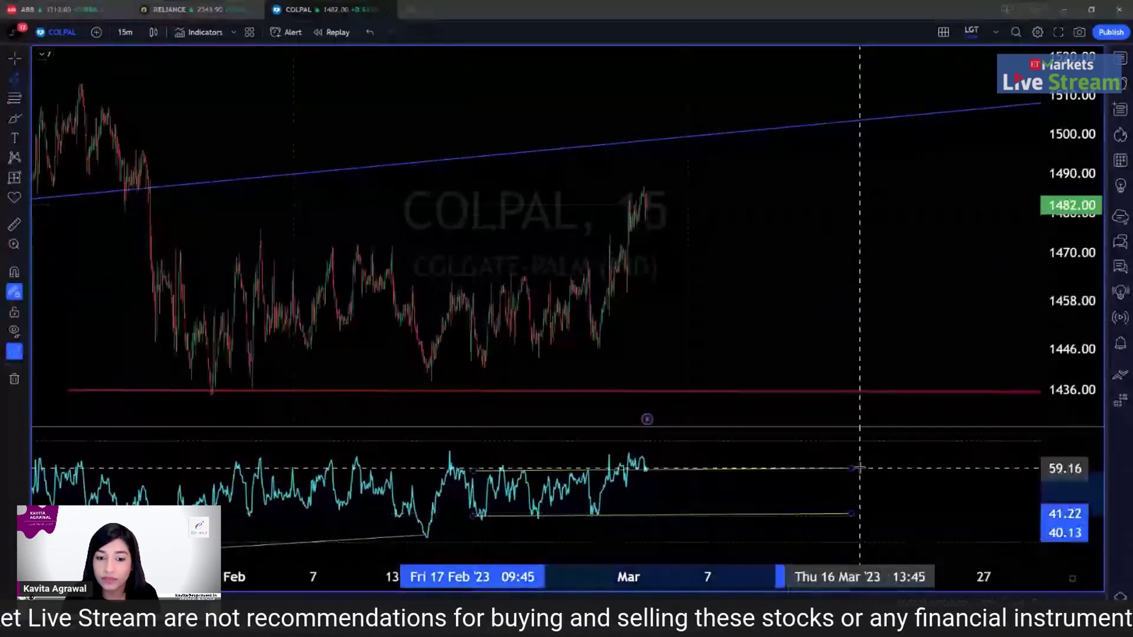
pyautogui.click(875, 438)
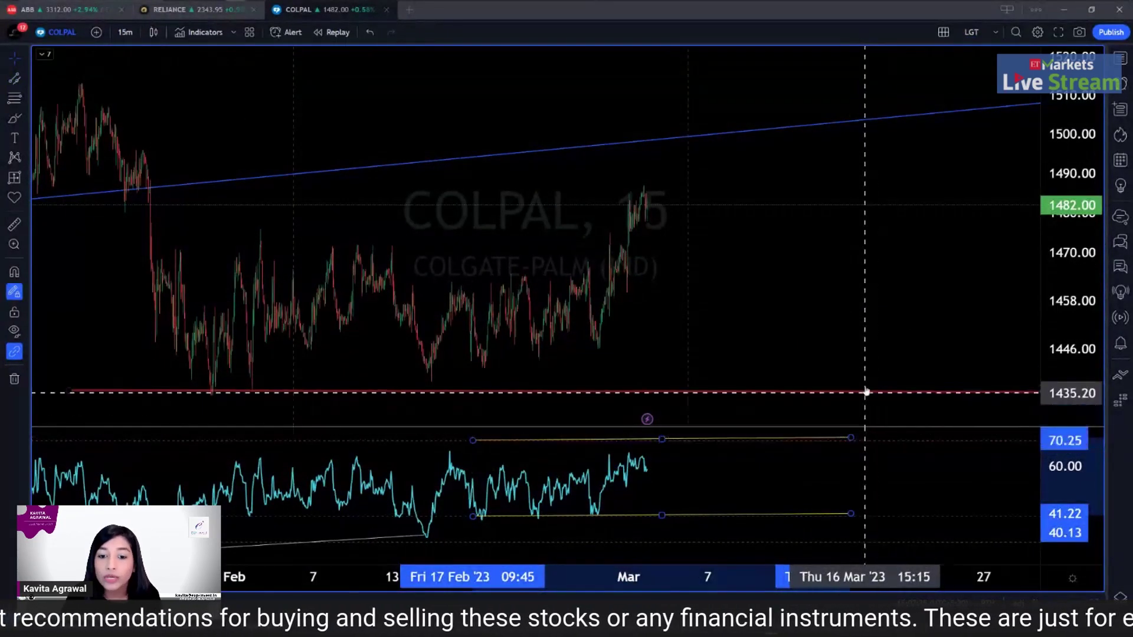
# - Level the RSI channel lines at about 40 and 70 and extend their end to 17 March 2023
pyautogui.scroll(-3, 865, 360)
pyautogui.scroll(-4, 864, 360)
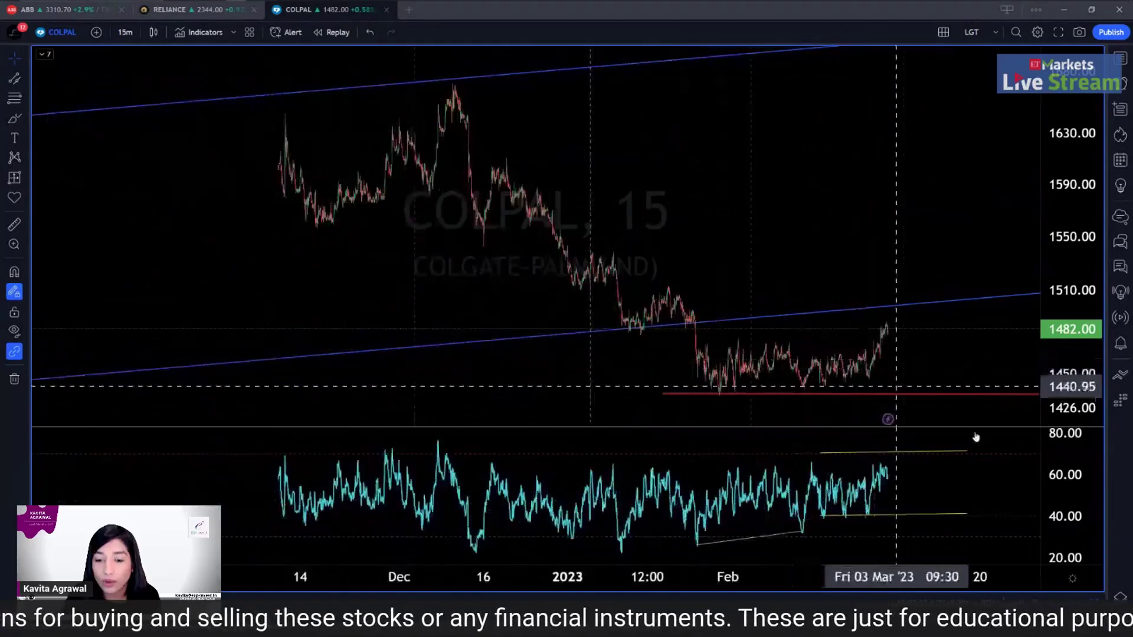
pyautogui.click(976, 459)
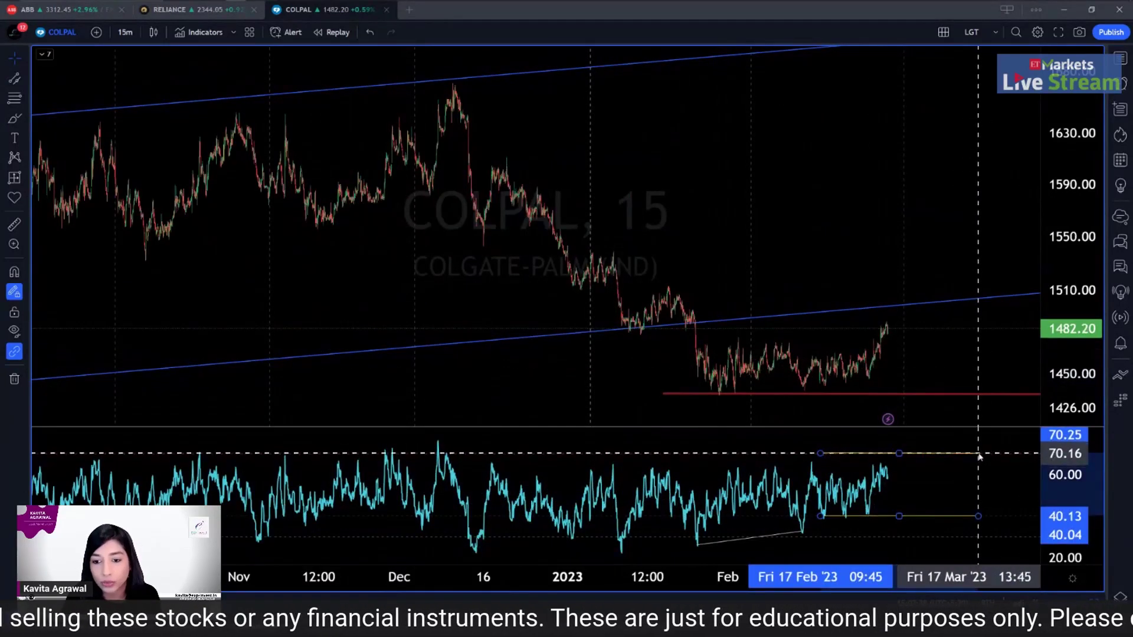
pyautogui.click(983, 398)
# - Select the RSI channel to check its swings, and measure the rise from 1482.00 to 1500.00 at the blue price channel line
pyautogui.scroll(4, 986, 407)
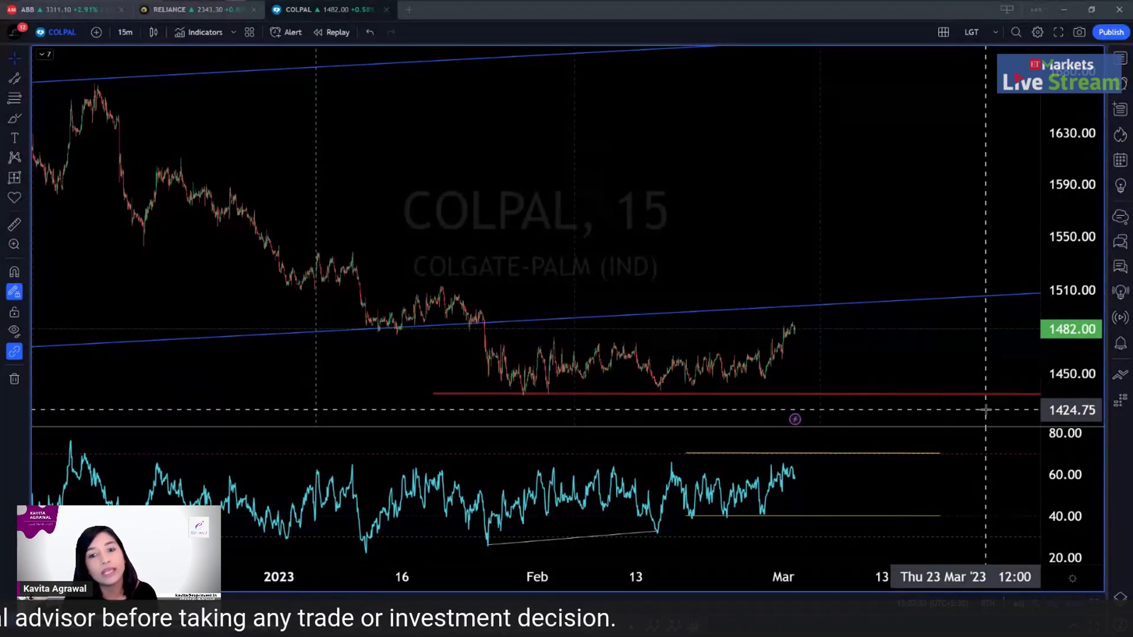
pyautogui.scroll(5, 984, 409)
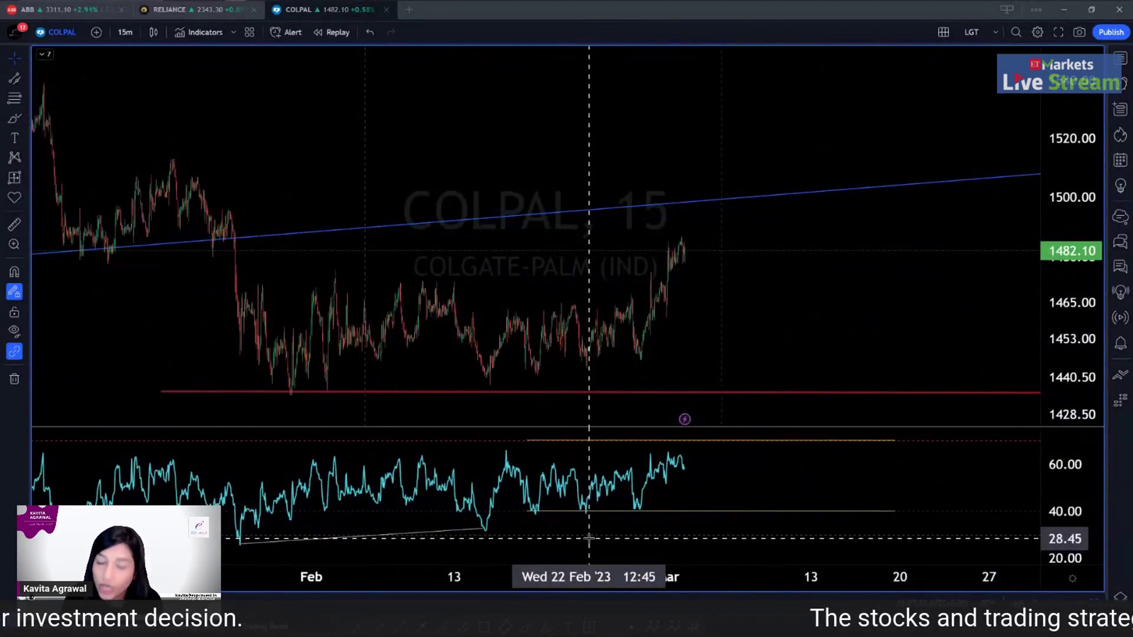
pyautogui.click(634, 517)
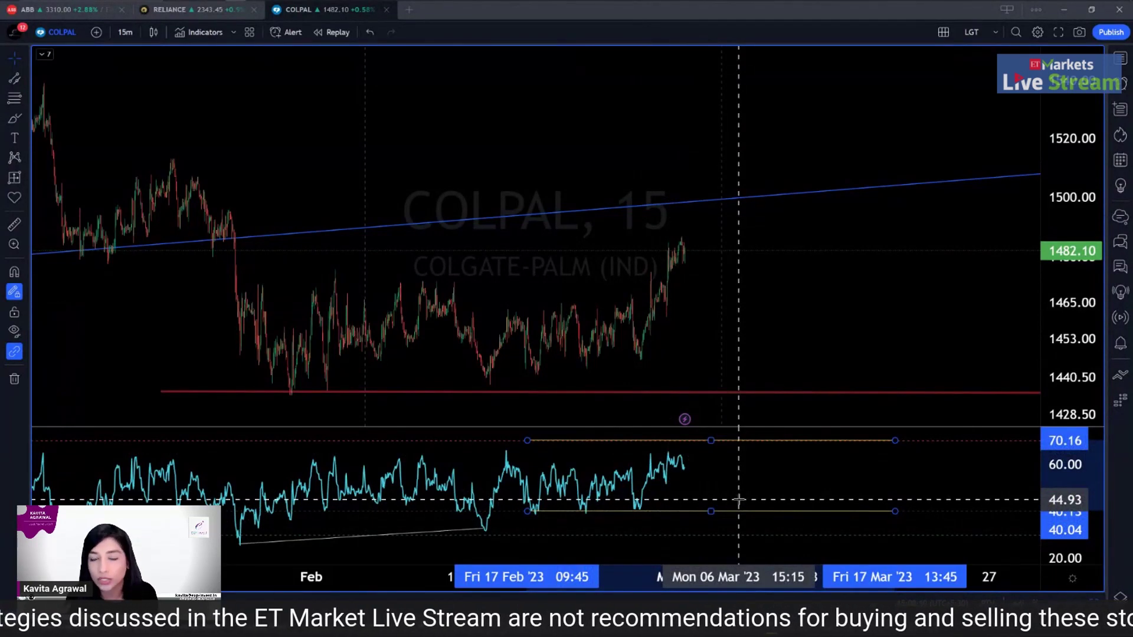
pyautogui.click(739, 255)
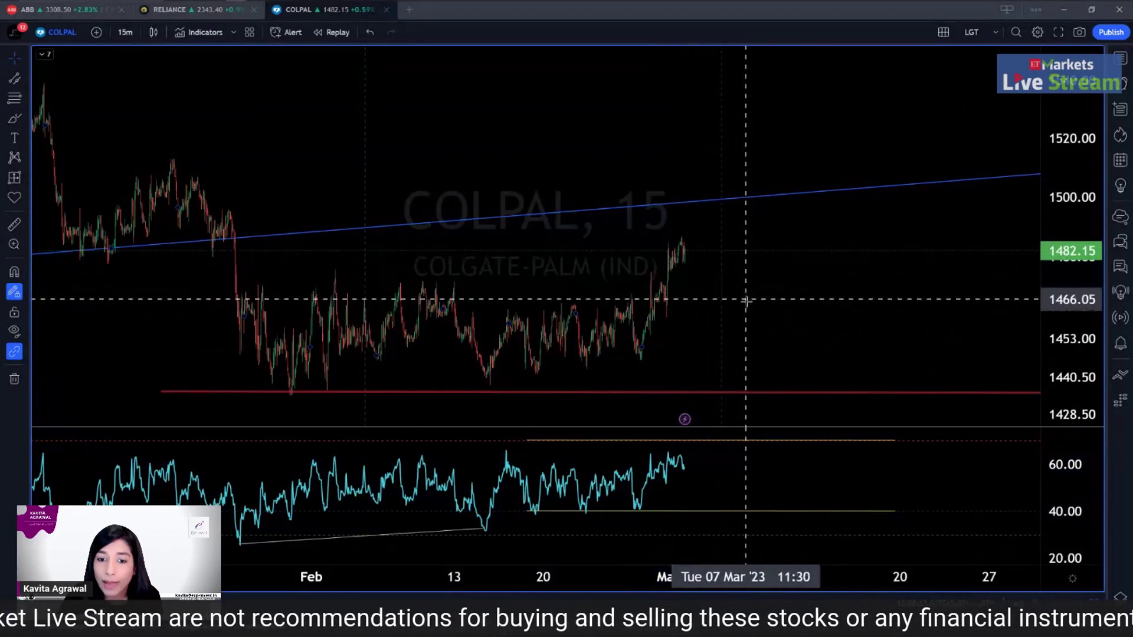
pyautogui.keyDown('shift'); pyautogui.click(743, 251); pyautogui.keyUp('shift')
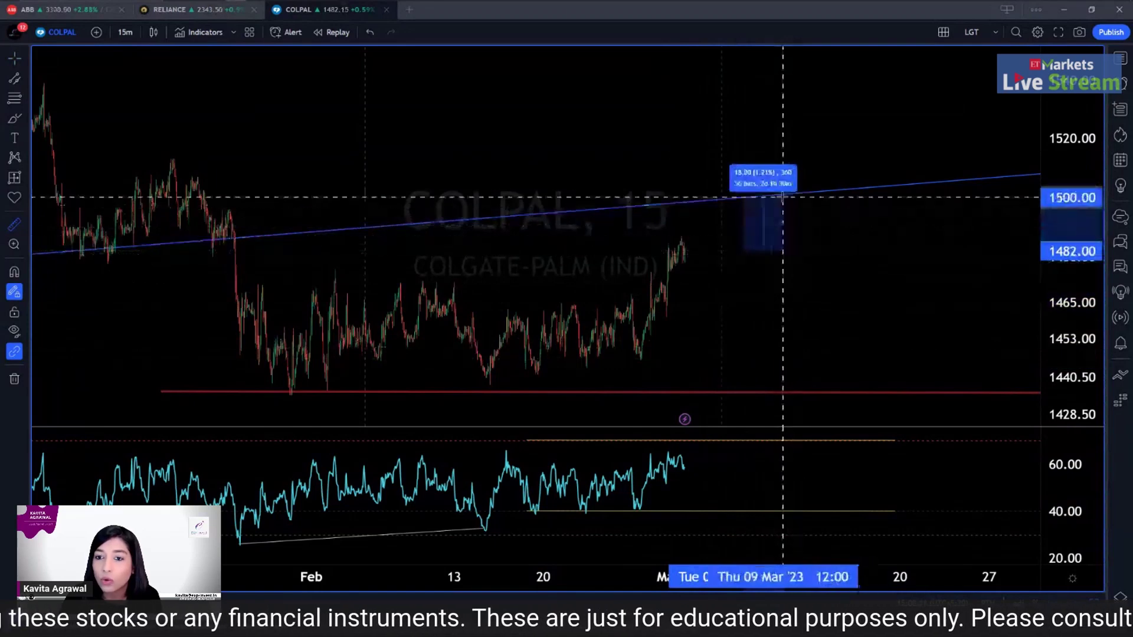
pyautogui.click(788, 314)
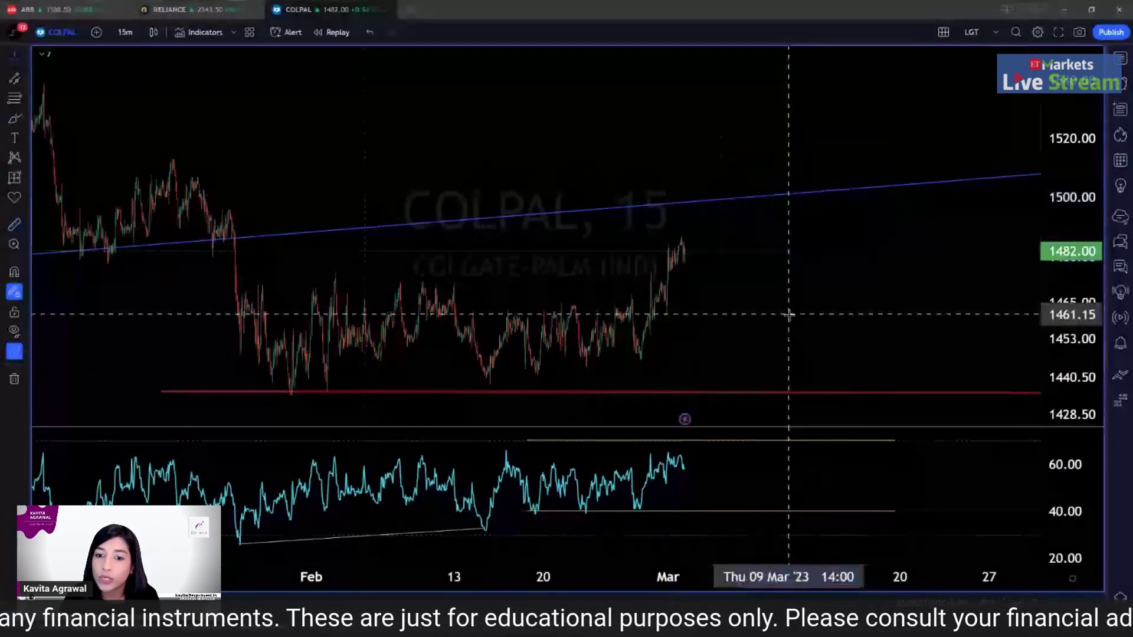
# - Measure the drop from 1483.05, near the current price, to 1437.10 at the red support arrow
pyautogui.scroll(-3, 906, 369)
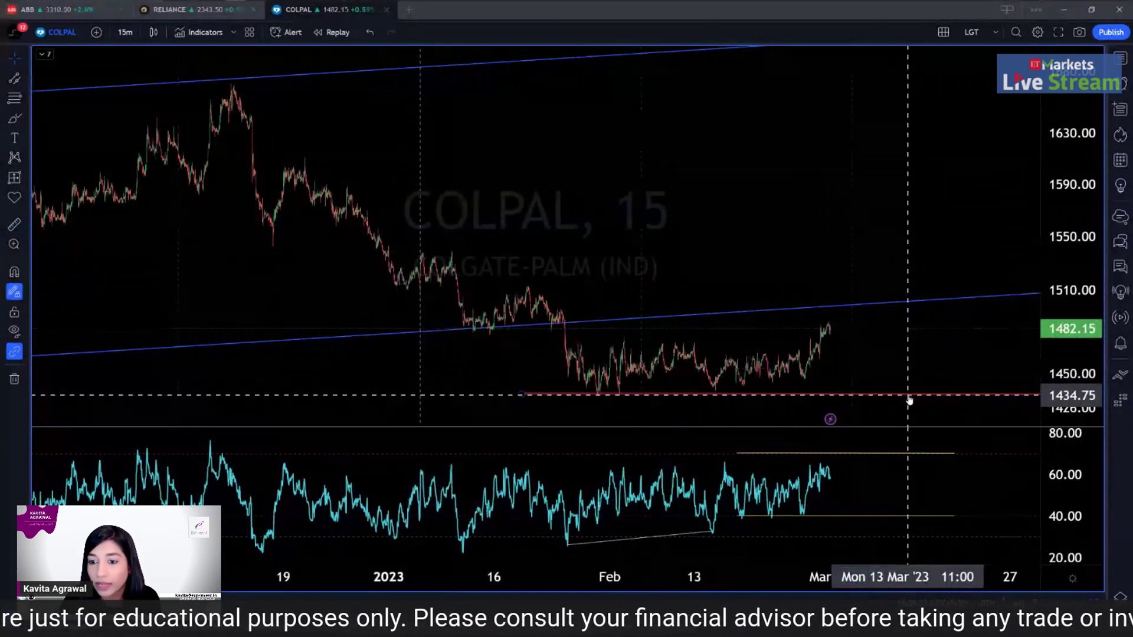
pyautogui.keyDown('shift'); pyautogui.click(912, 328); pyautogui.keyUp('shift')
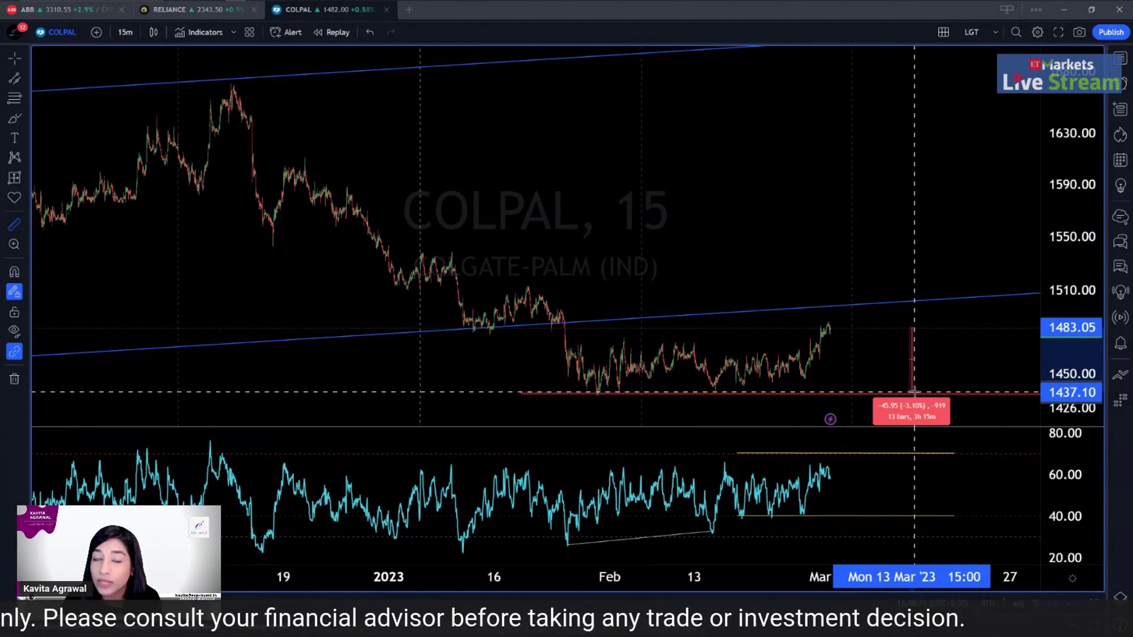
pyautogui.click(914, 391)
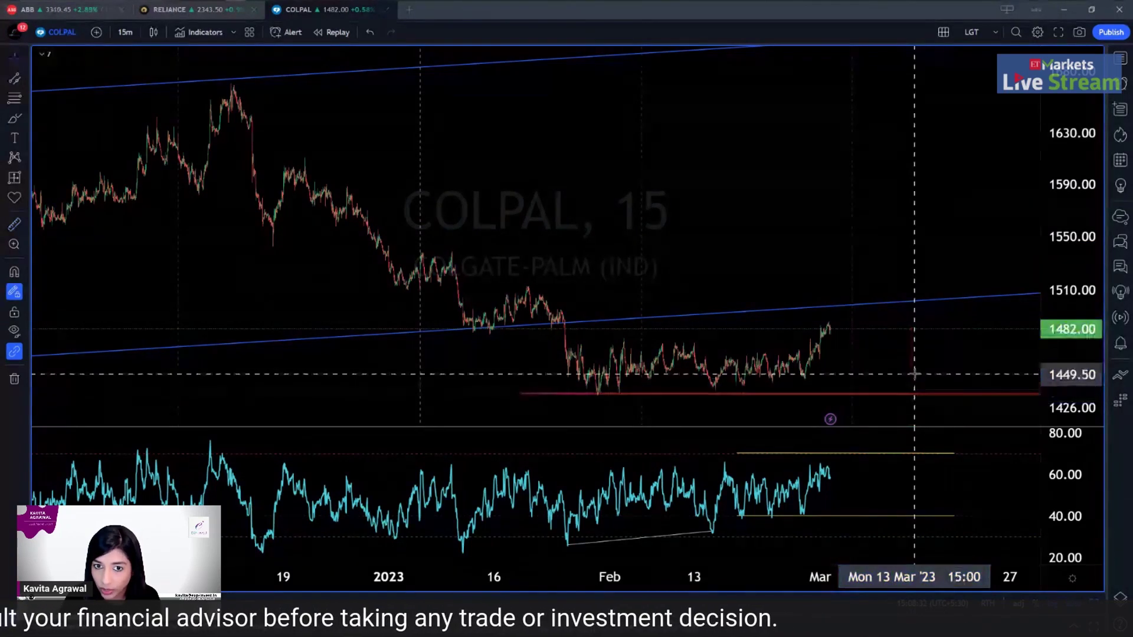
# - Return the COLPAL chart to the 75-minute timeframe and show the price swings since 2021 with both support lines
pyautogui.press('Tab')
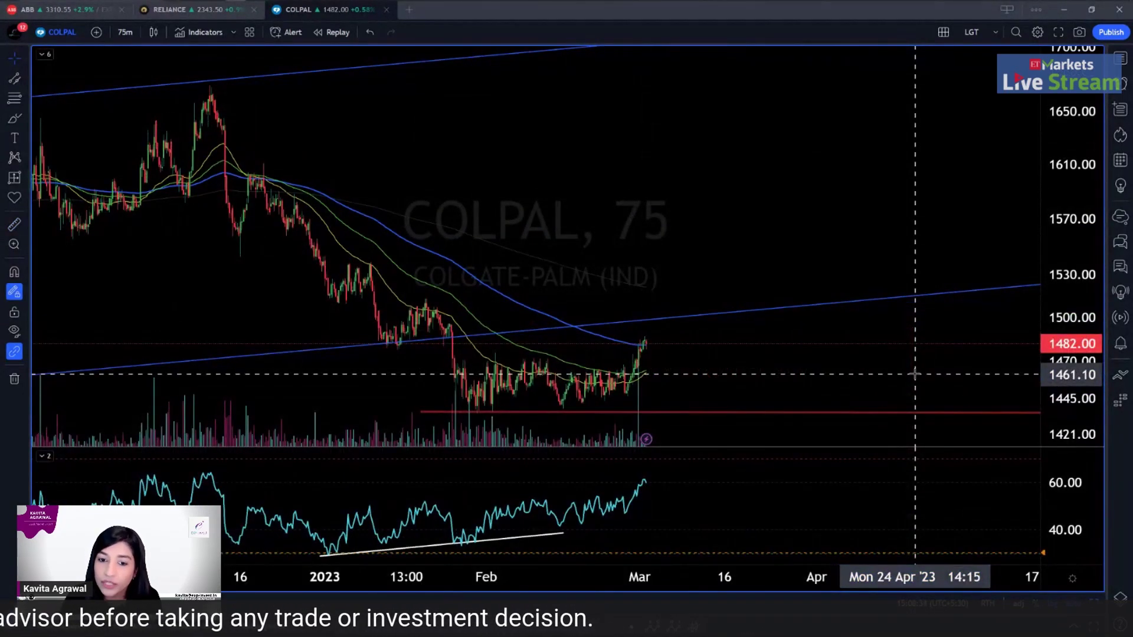
pyautogui.scroll(-6, 915, 374)
pyautogui.moveTo(920, 405); pyautogui.dragTo(891, 405)
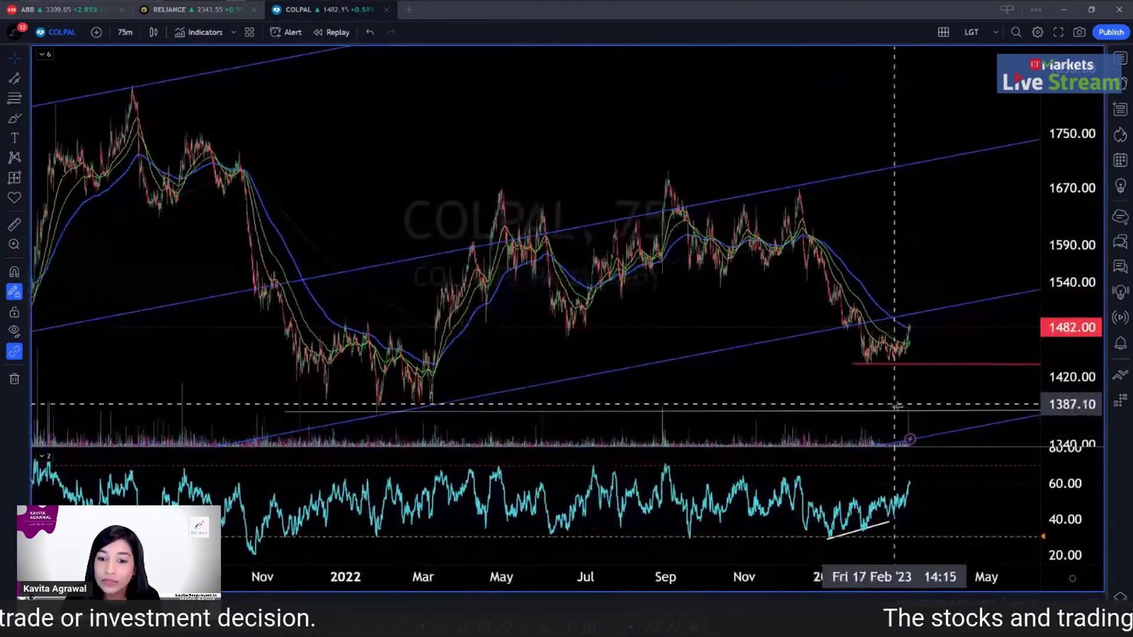
# - Measure the drop from 1479.55, near the current price, to about 1381.20 at the white support line
pyautogui.click(930, 365)
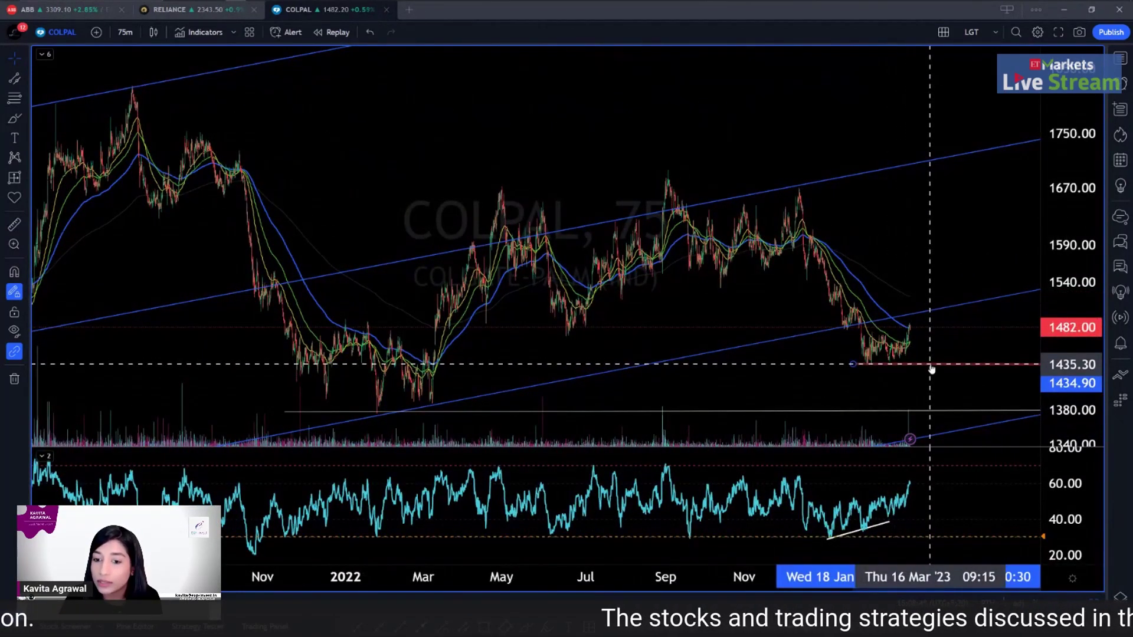
pyautogui.click(934, 356)
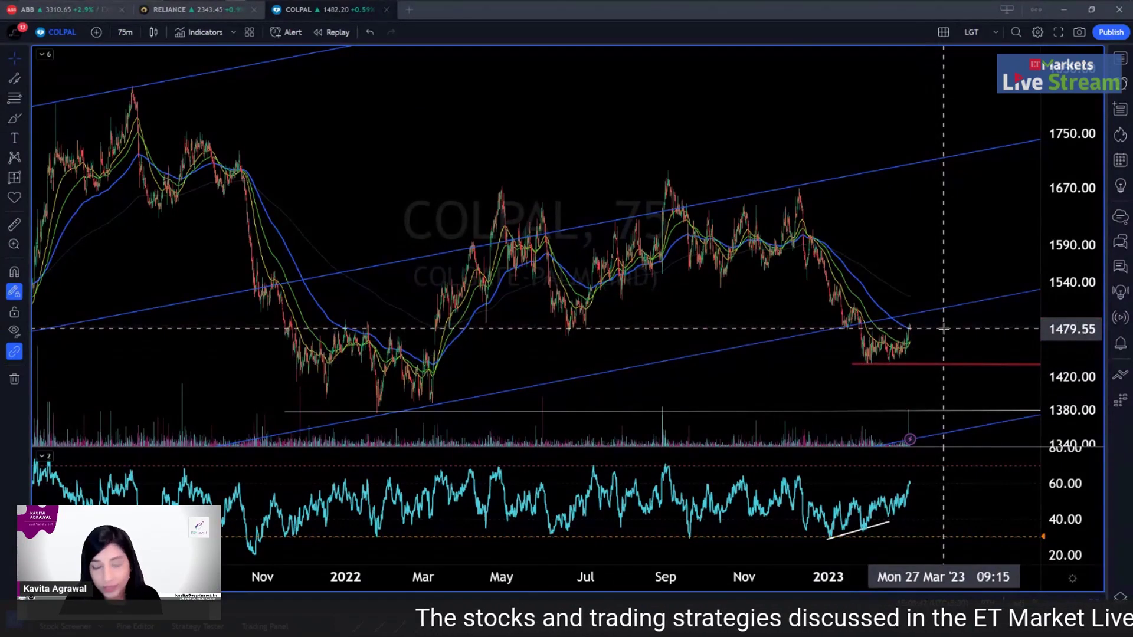
pyautogui.keyDown('shift'); pyautogui.click(943, 329); pyautogui.keyUp('shift')
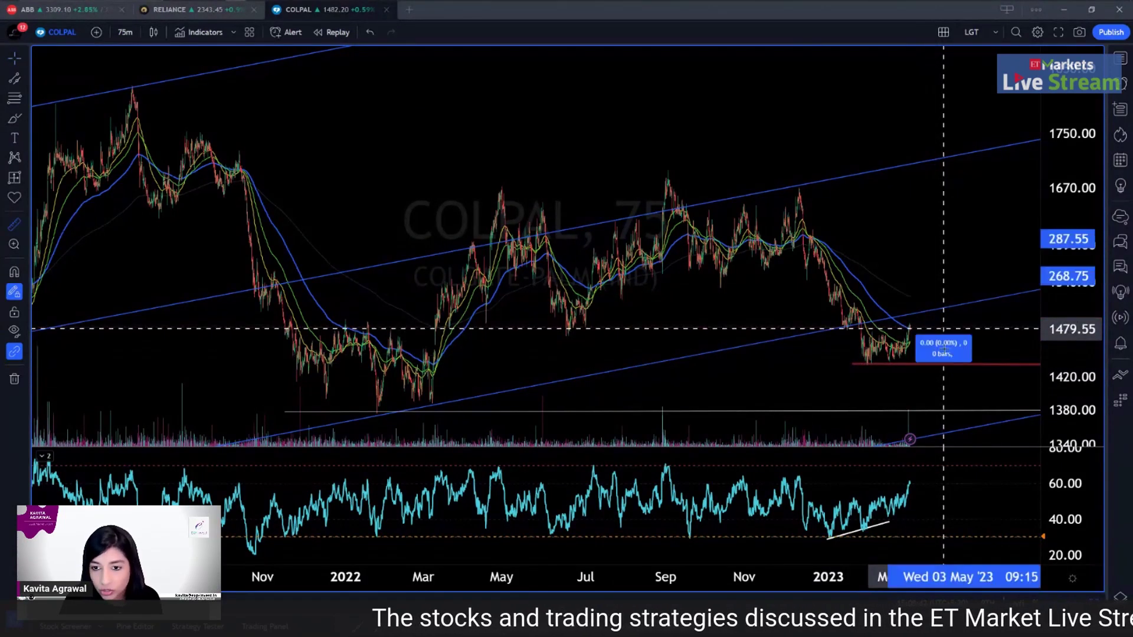
pyautogui.click(944, 408)
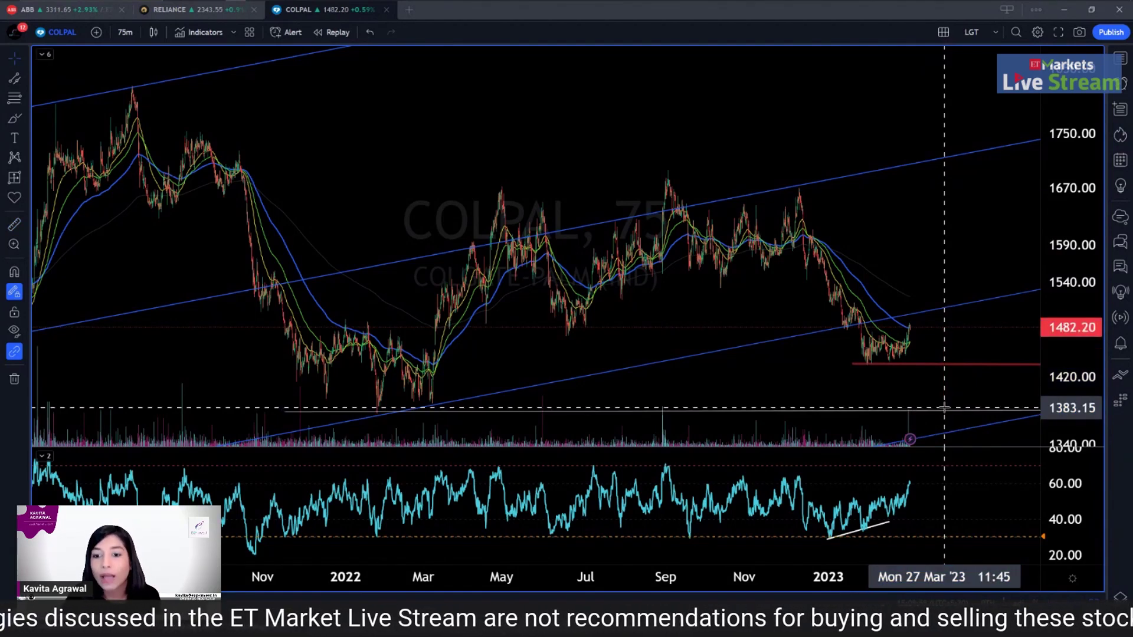
# - Draw a green horizontal arrow at about 1558 from 21 March 2022 to well beyond the latest candles
pyautogui.scroll(2, 944, 408)
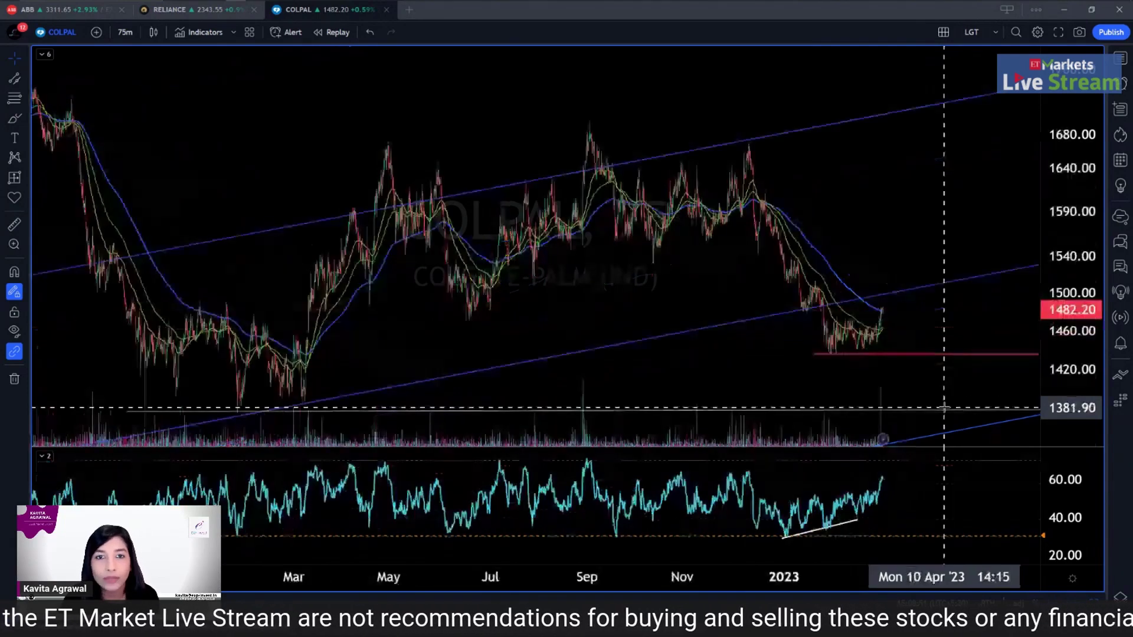
pyautogui.scroll(1, 944, 408)
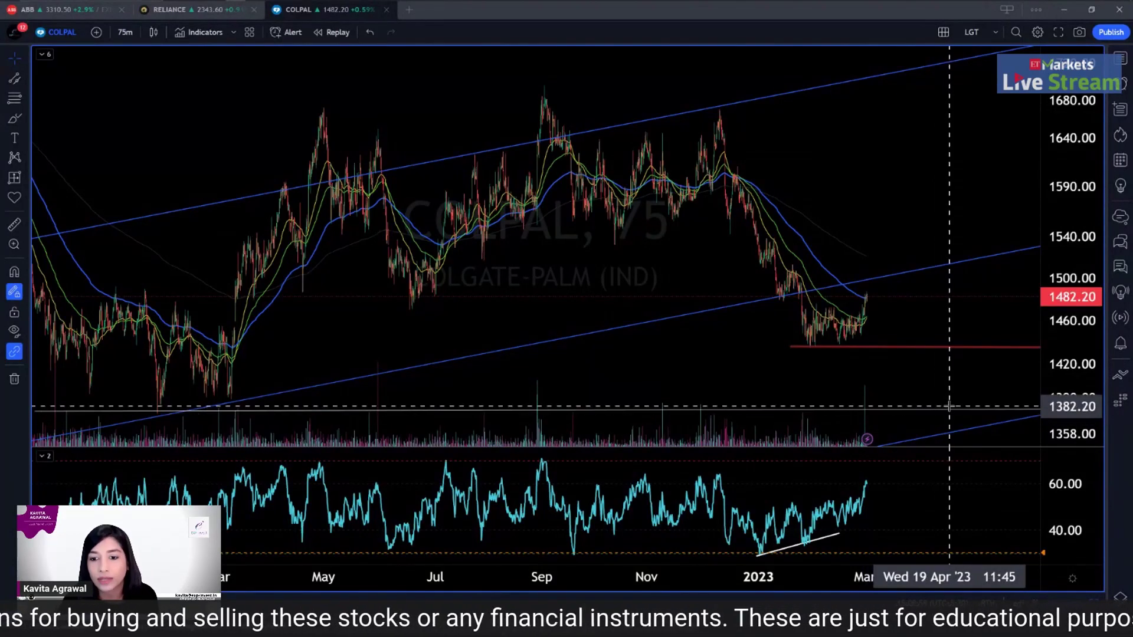
pyautogui.scroll(-3, 947, 390)
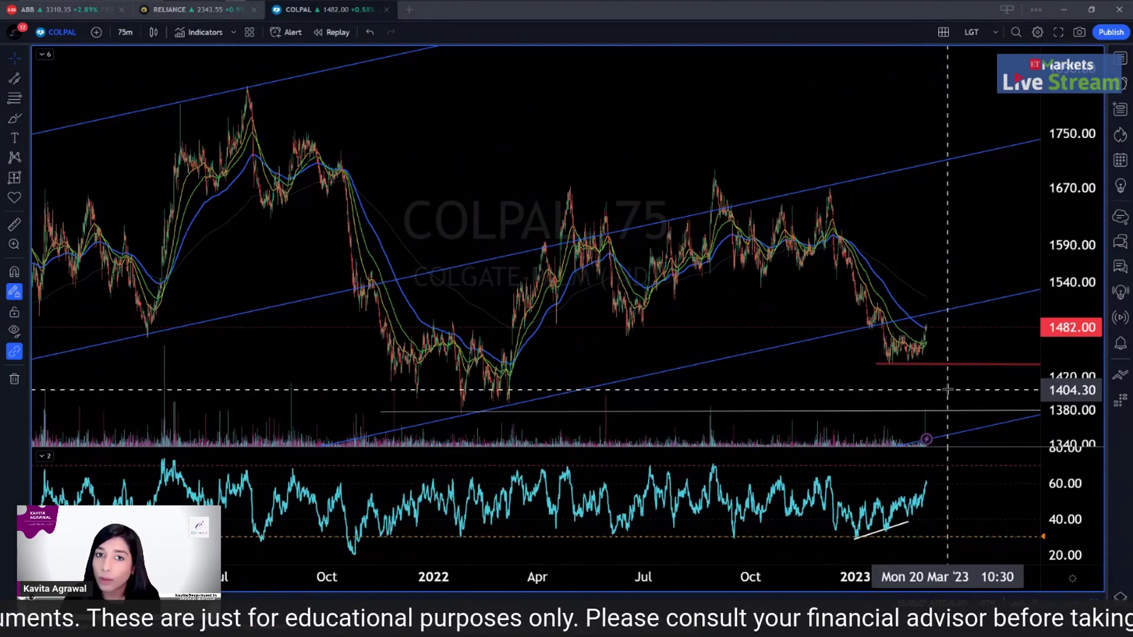
pyautogui.scroll(-2, 947, 389)
pyautogui.moveTo(814, 384); pyautogui.dragTo(698, 390)
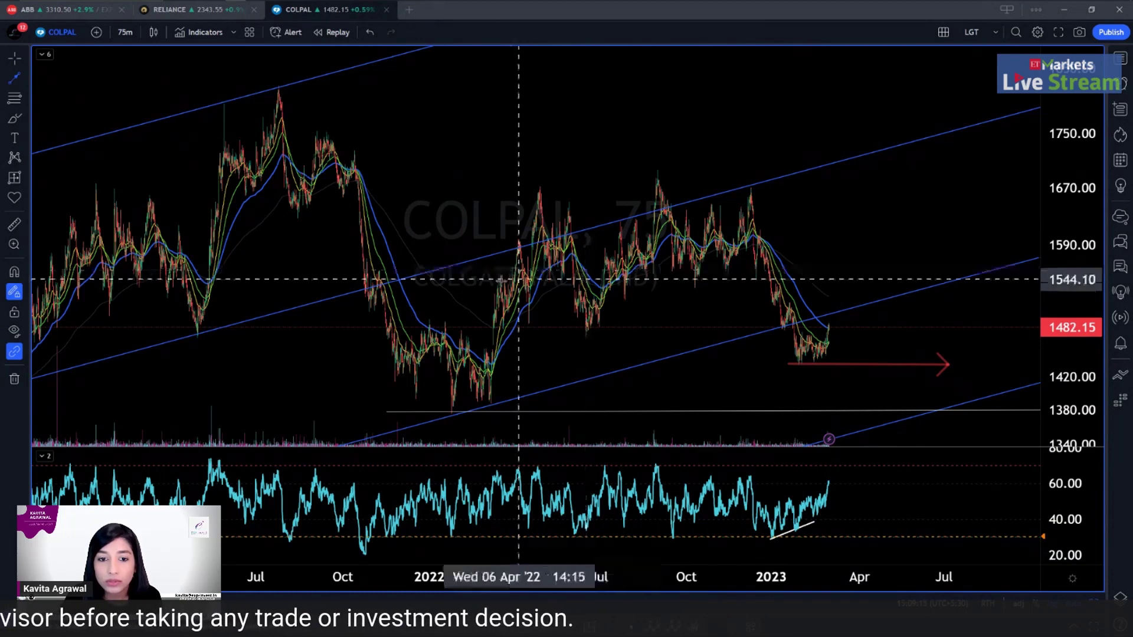
pyautogui.moveTo(502, 269); pyautogui.dragTo(983, 270)
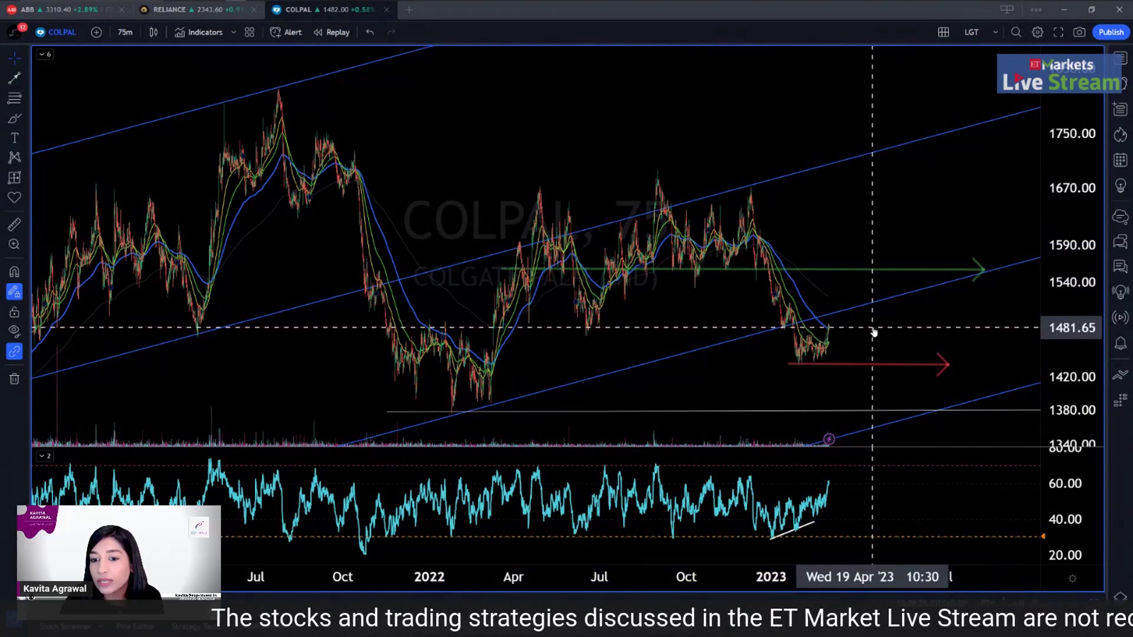
# - Measure the rise from 1479.55 to 1558.80 at the green arrow, and the drop from 1479.50 towards the red support arrow
pyautogui.keyDown('shift'); pyautogui.click(893, 329); pyautogui.keyUp('shift')
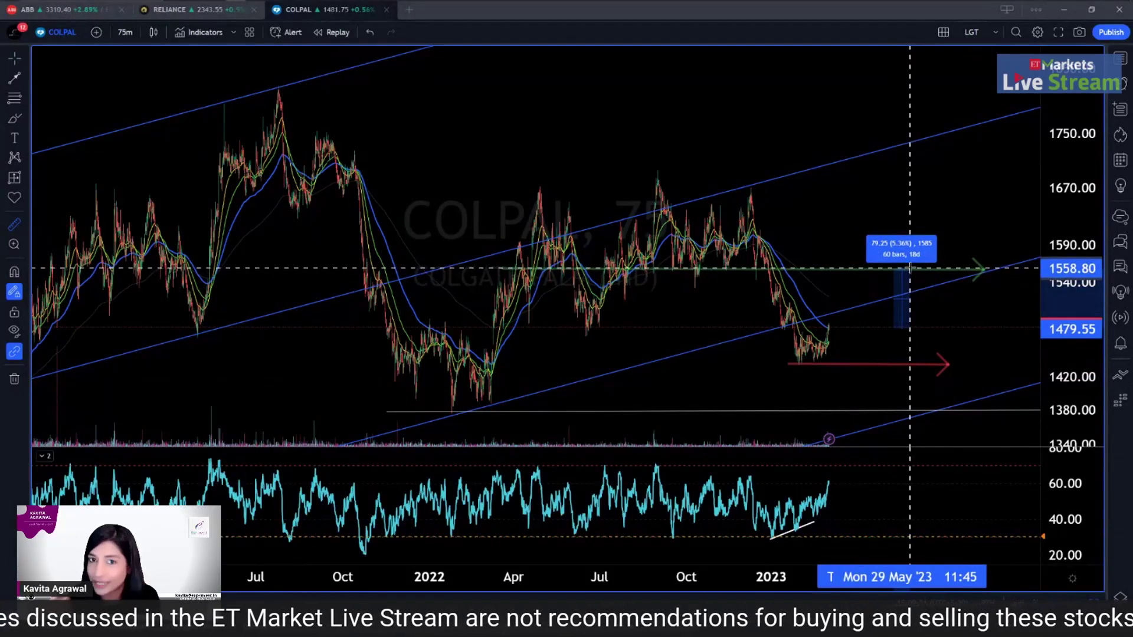
pyautogui.scroll(2, 910, 268)
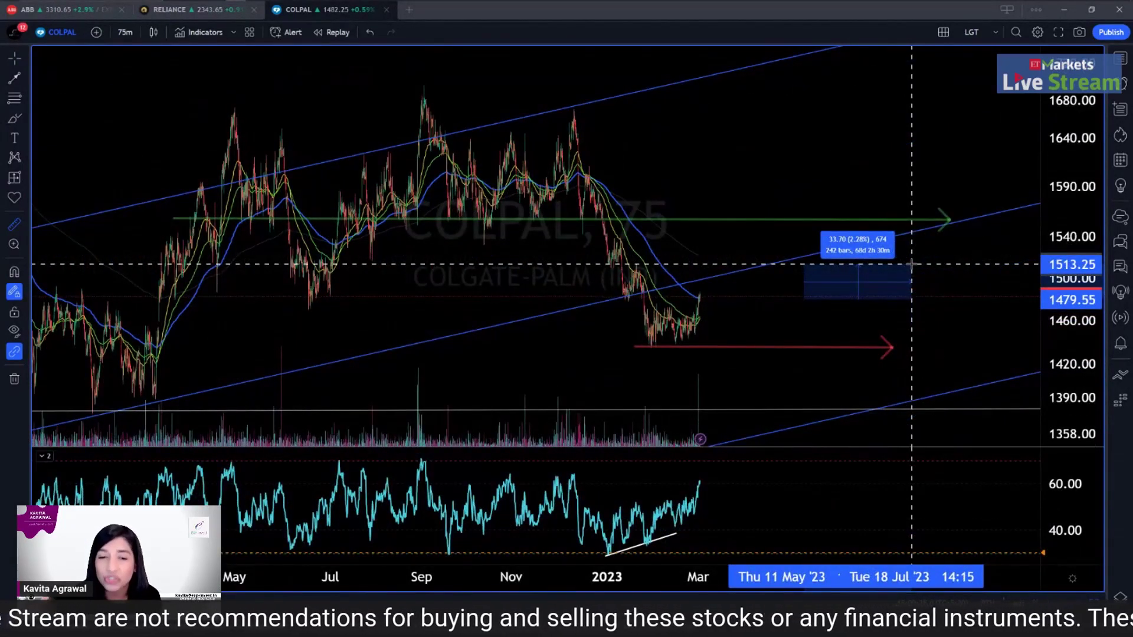
pyautogui.click(911, 264)
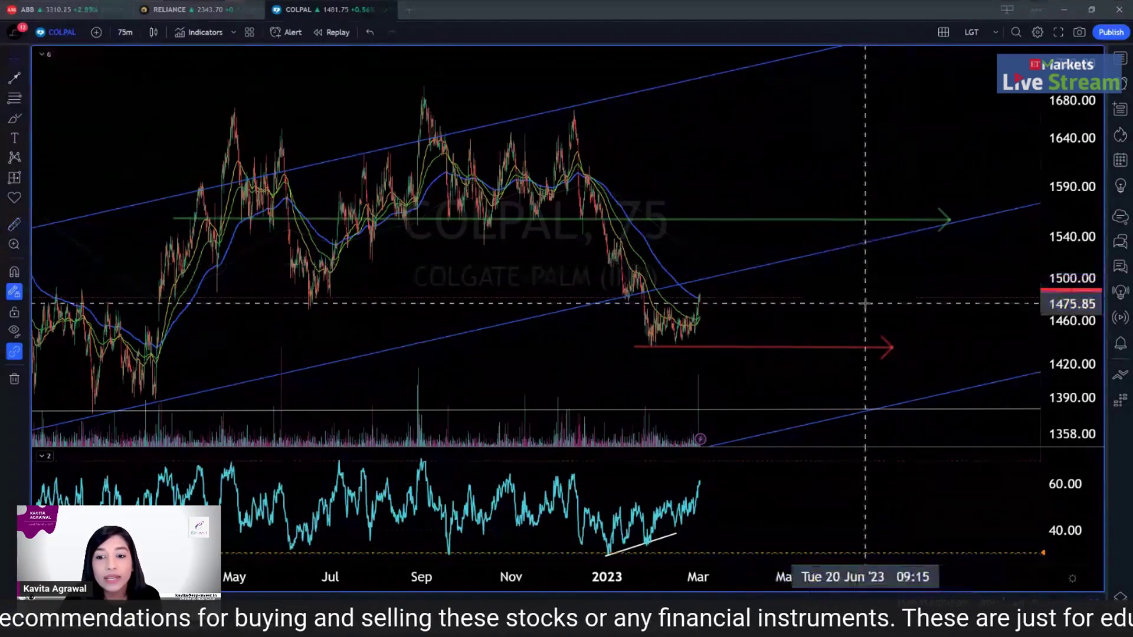
pyautogui.click(868, 300)
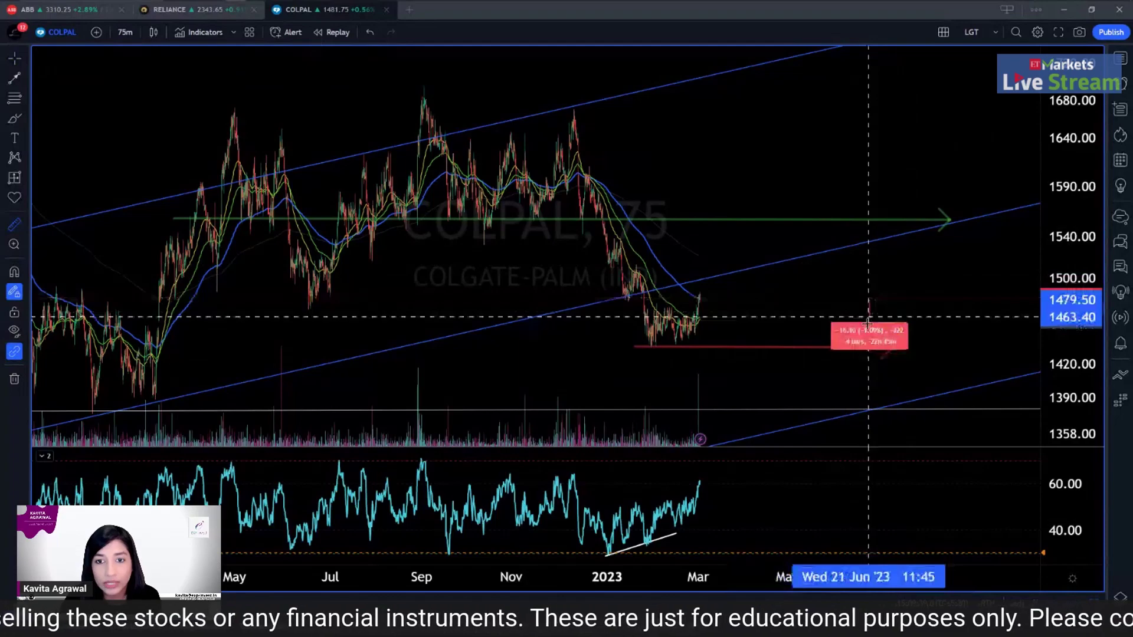
# - Examine the price swings since late January on the 3-minute timeframe, and the chart with its RSI channel on the 15-minute timeframe
pyautogui.press('3')
pyautogui.press('Return')
pyautogui.scroll(5, 855, 174)
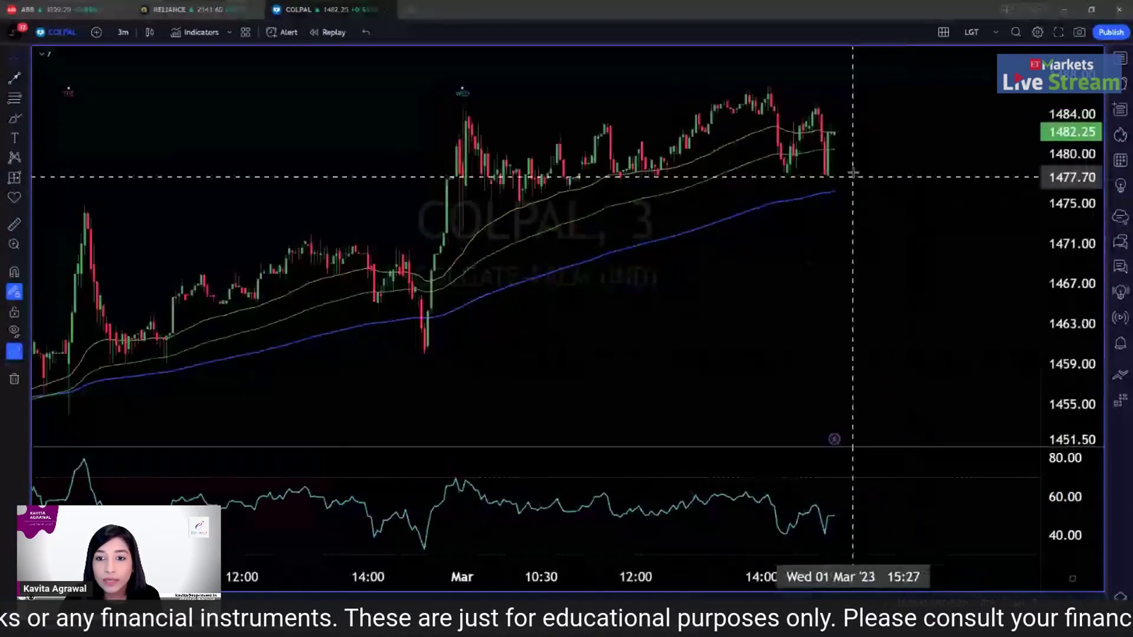
pyautogui.scroll(-15, 855, 155)
pyautogui.scroll(3, 950, 449)
pyautogui.scroll(-4, 944, 425)
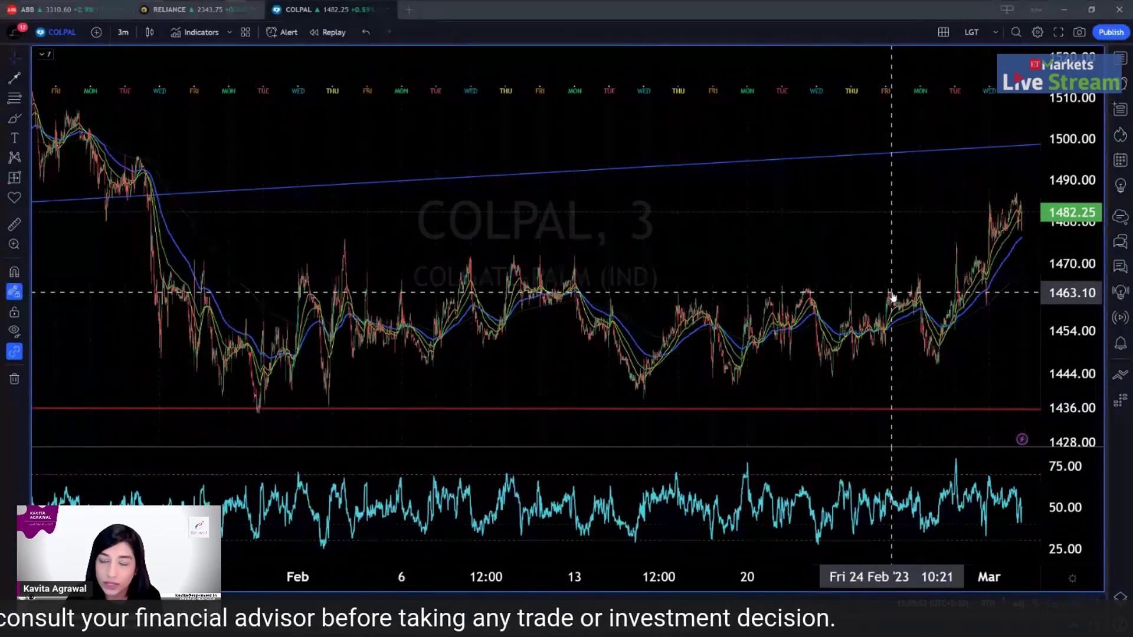
pyautogui.write('15')
pyautogui.press('Return')
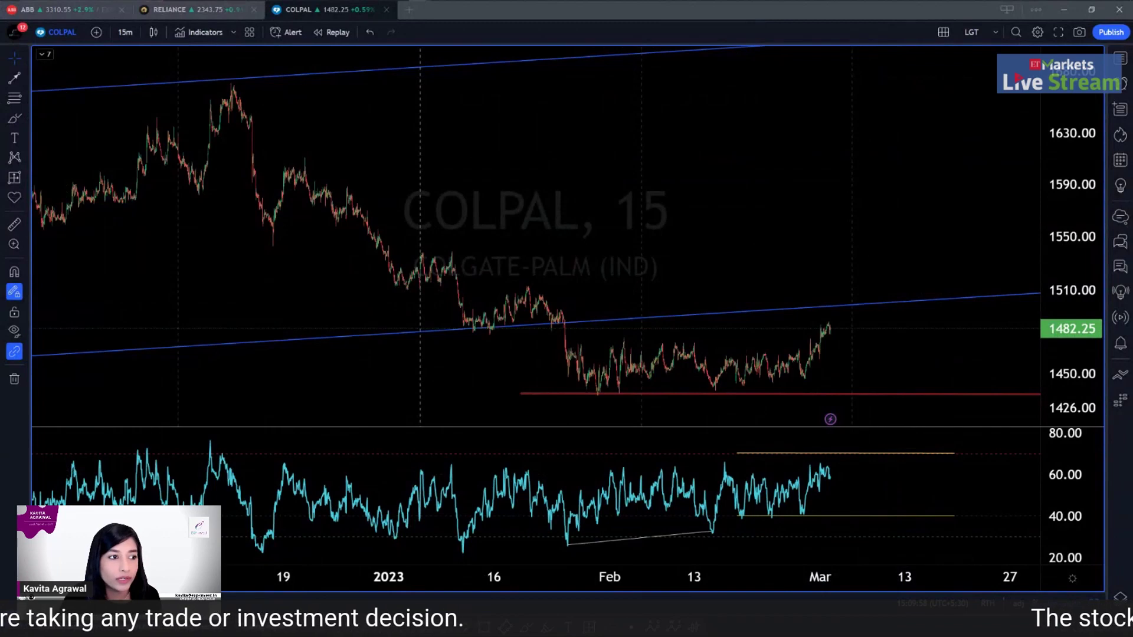
# - Return the chart to the 75-minute timeframe and measure the drop from 1464.20 to 1435.30 at the red support arrow
pyautogui.write('75')
pyautogui.press('Return')
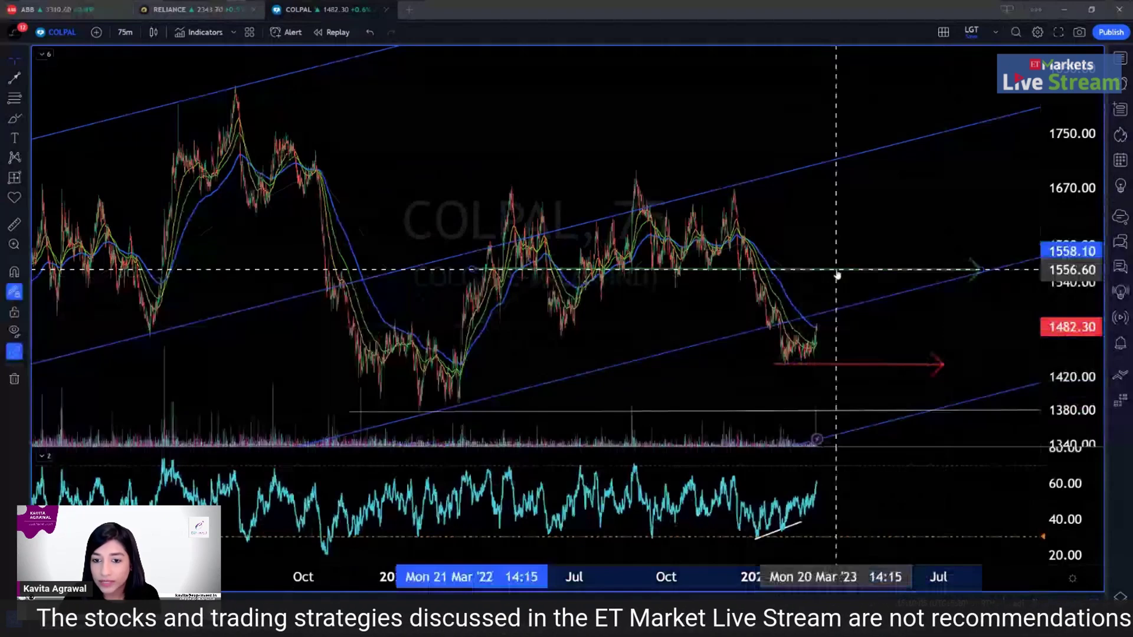
pyautogui.keyDown('shift'); pyautogui.click(839, 341); pyautogui.keyUp('shift')
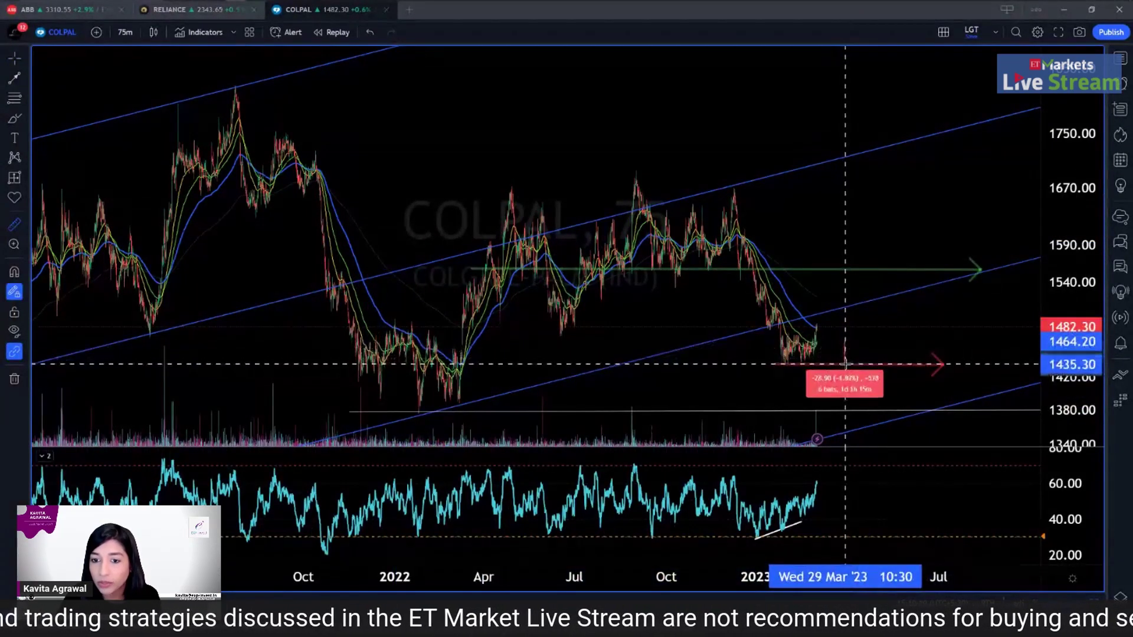